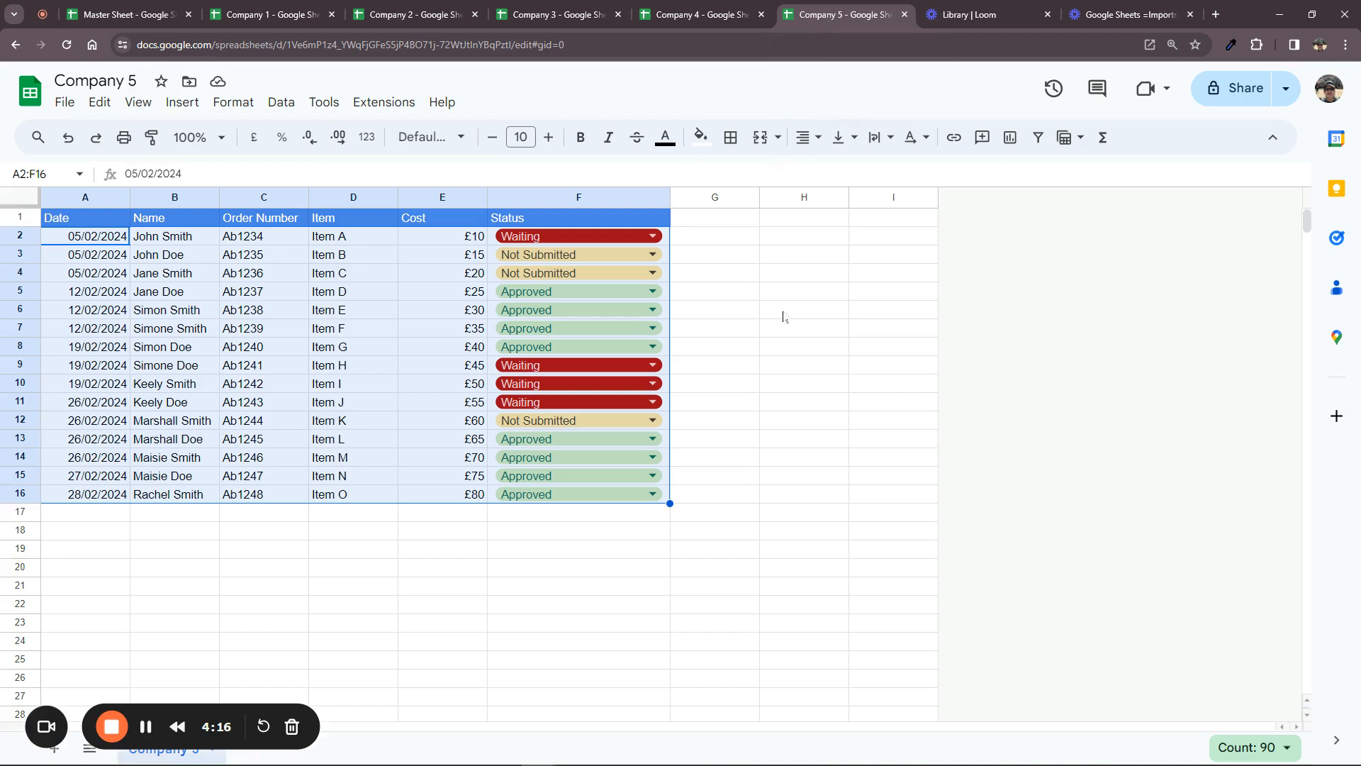
Select the 15 Company 5 order rows in A2:F16
{"action": "left_click_drag", "start_coordinate": [102, 245], "coordinate": [585, 497]}
Copy the Company 5 spreadsheet ID from the web address, then switch to the Master Sheet
{"action": "left_click", "coordinate": [411, 45]}
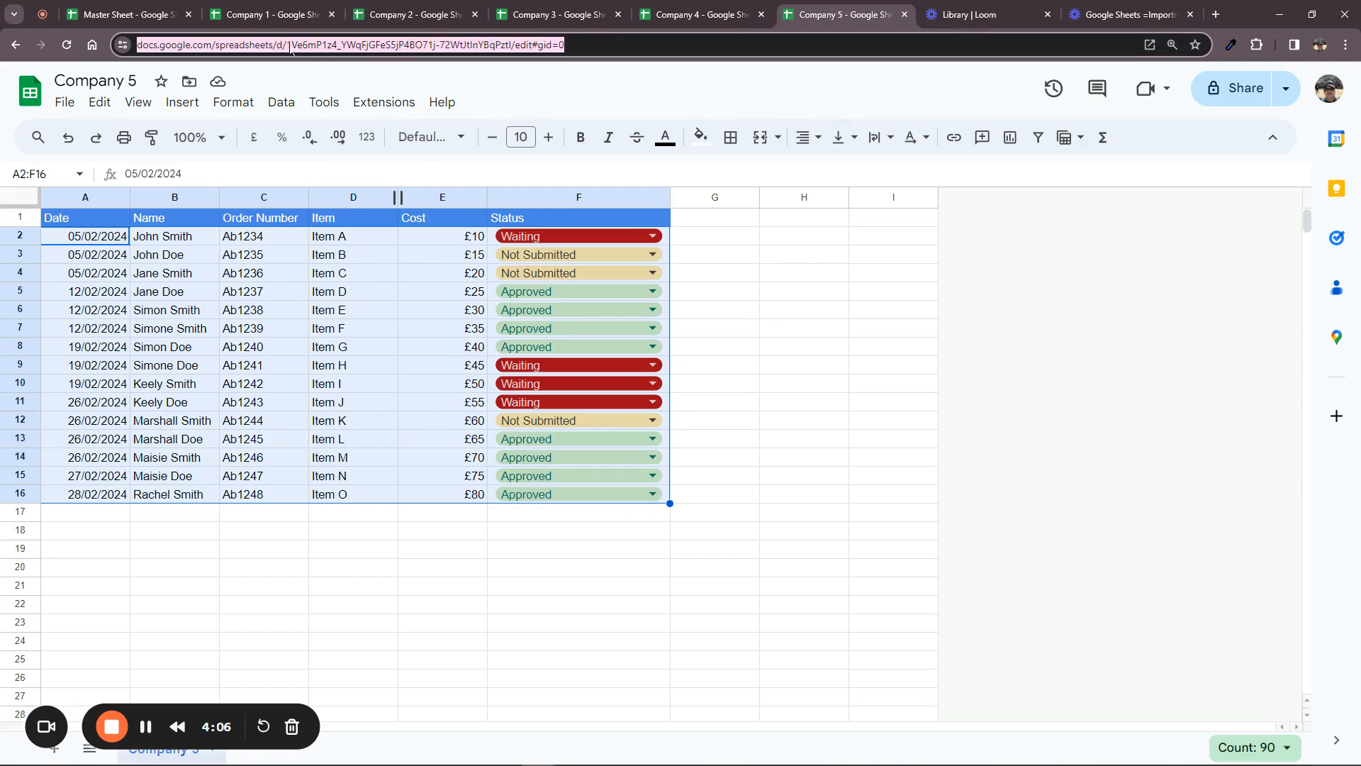
{"action": "left_click", "coordinate": [307, 63]}
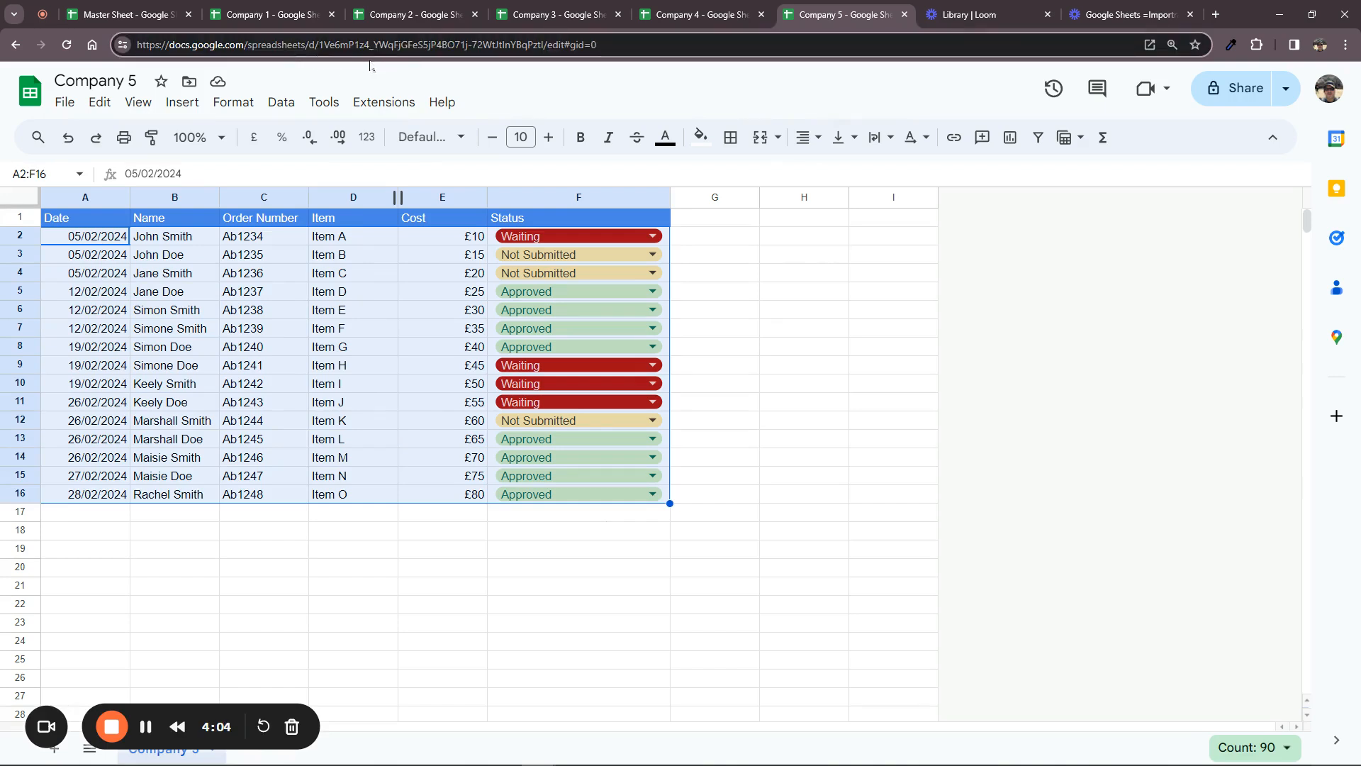
{"action": "left_click_drag", "start_coordinate": [319, 44], "coordinate": [544, 68]}
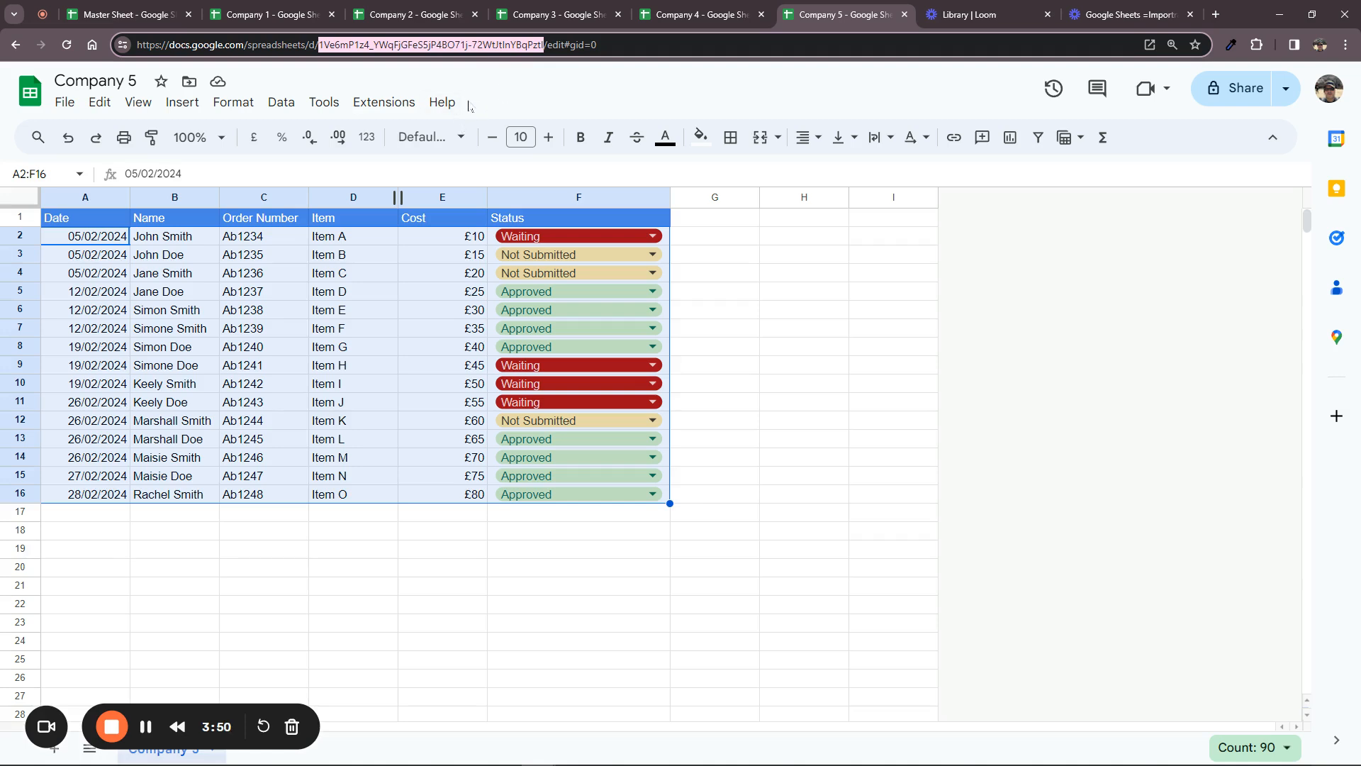
{"action": "left_click", "coordinate": [145, 17]}
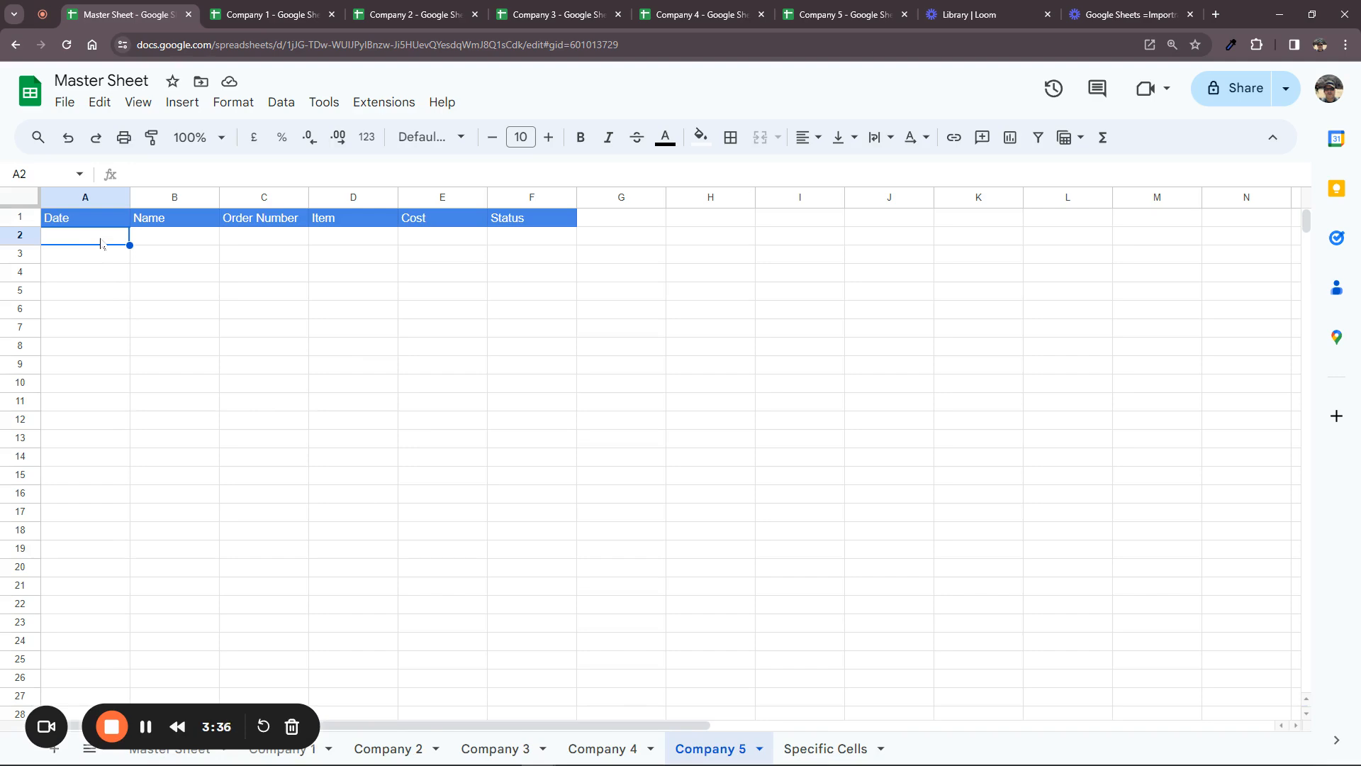
Start an =IMPORTRANGE( formula in Master Sheet cell A2 and show its argument help
{"action": "type", "text": "=import"}
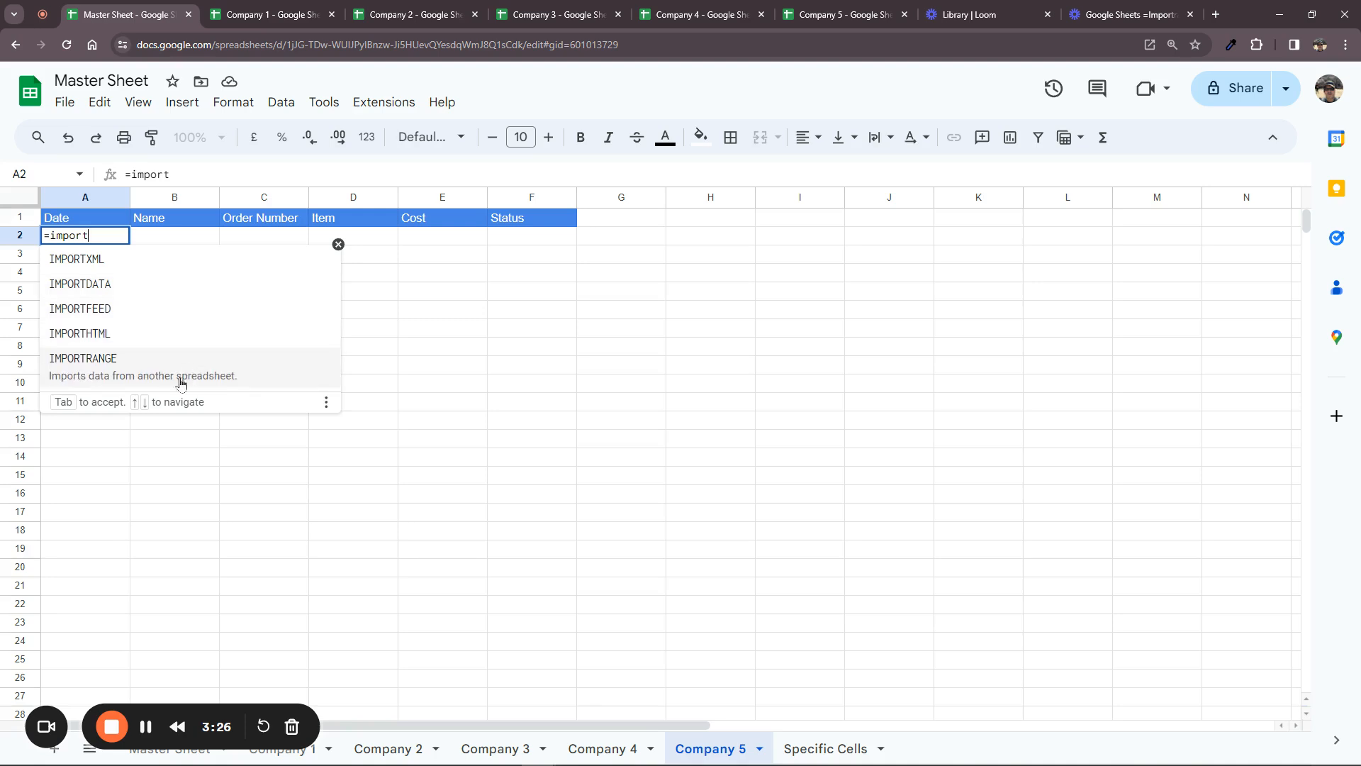
{"action": "left_click", "coordinate": [119, 362]}
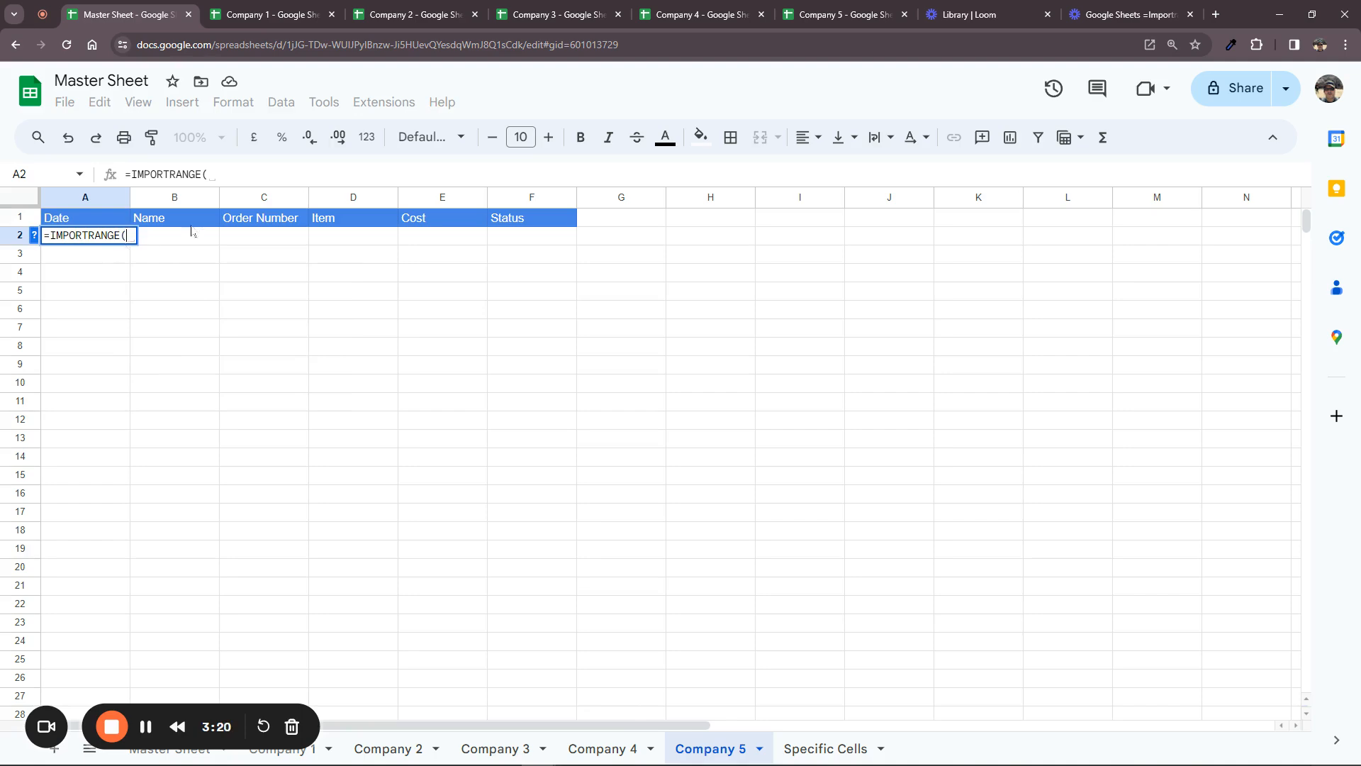
{"action": "left_click", "coordinate": [209, 174]}
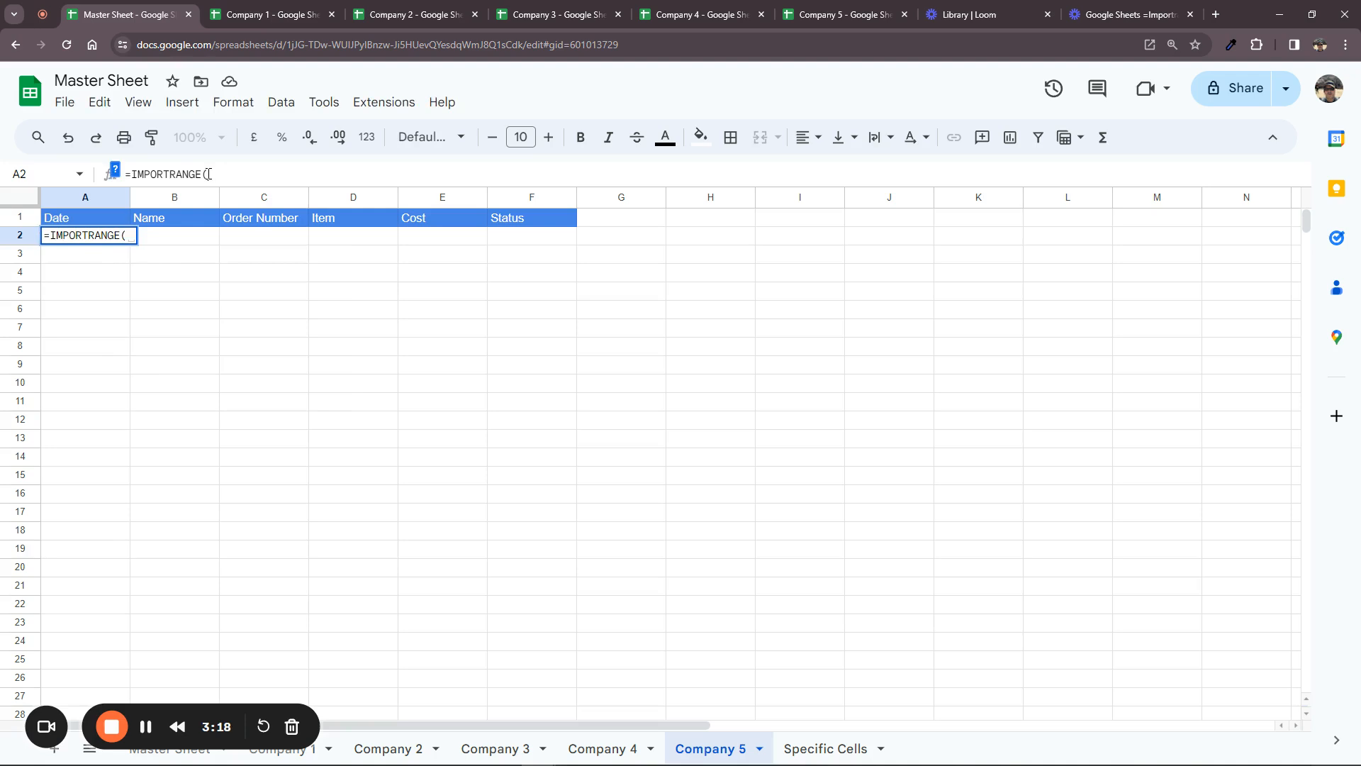
{"action": "left_click", "coordinate": [114, 170]}
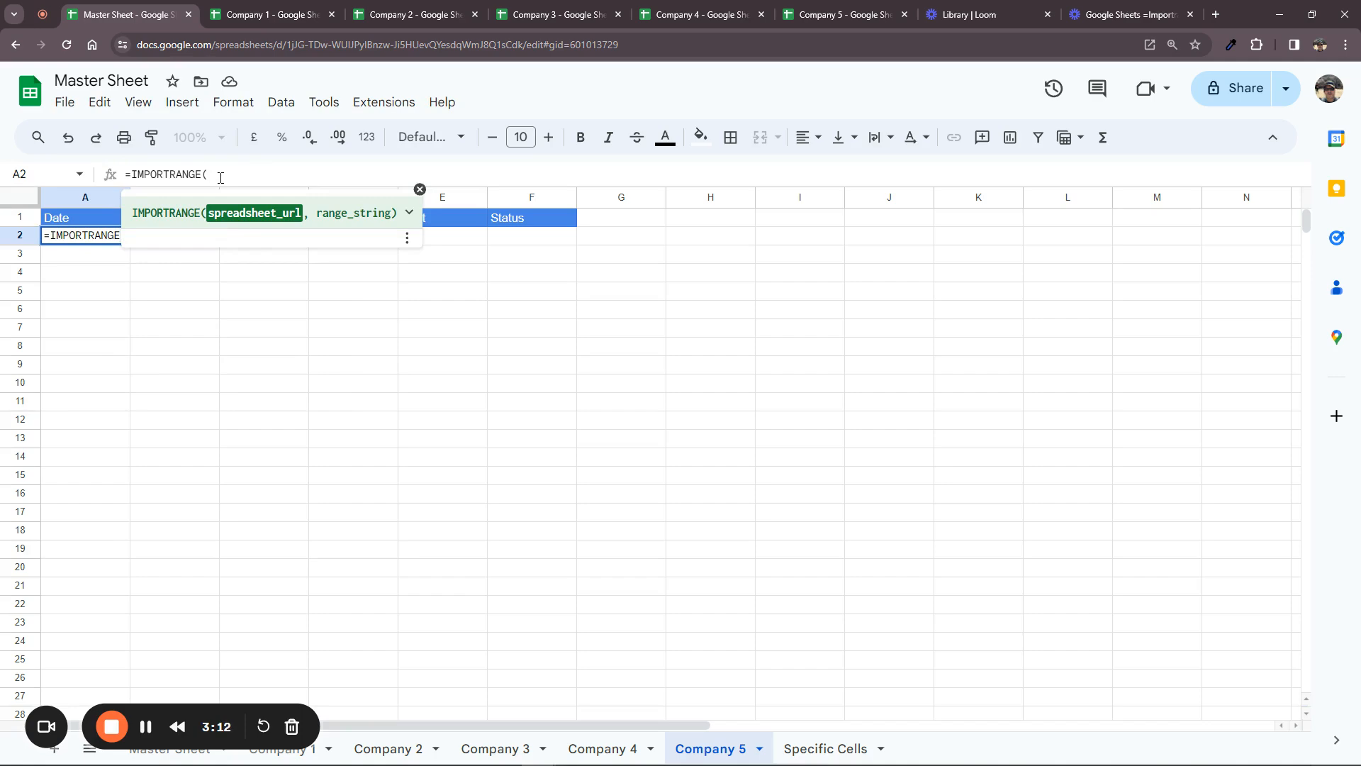
Enter the pasted Company 5 spreadsheet ID in quotes as the first IMPORTRANGE argument
{"action": "type", "text": "\""}
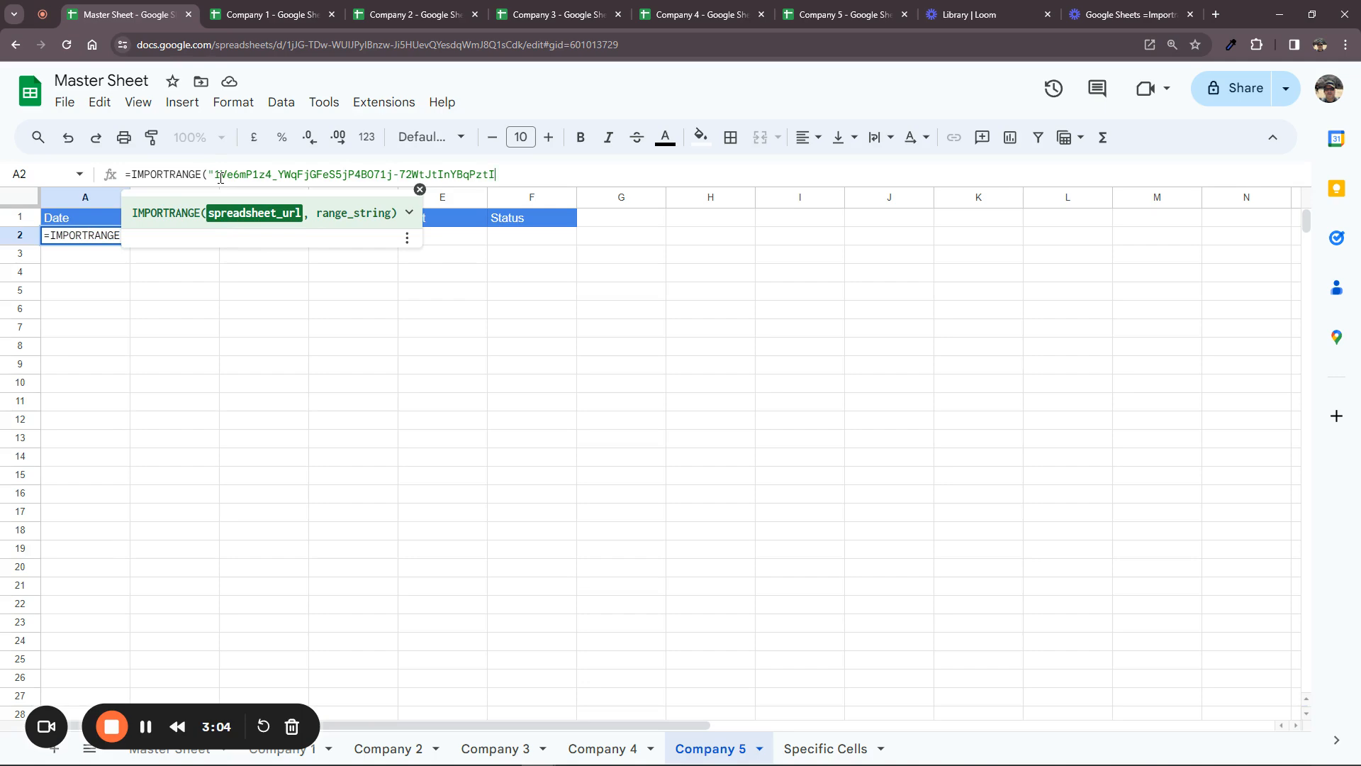
{"action": "type", "text": "\","}
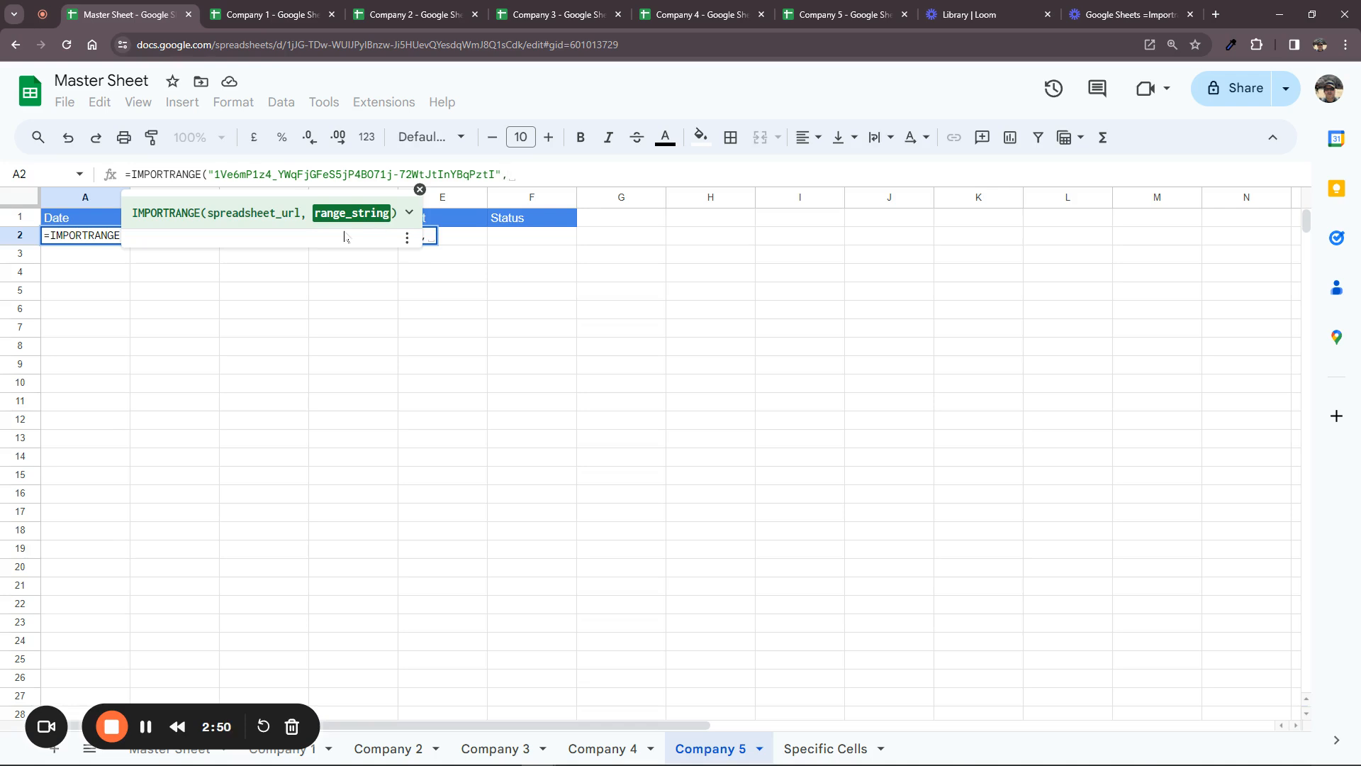
{"action": "type", "text": "\""}
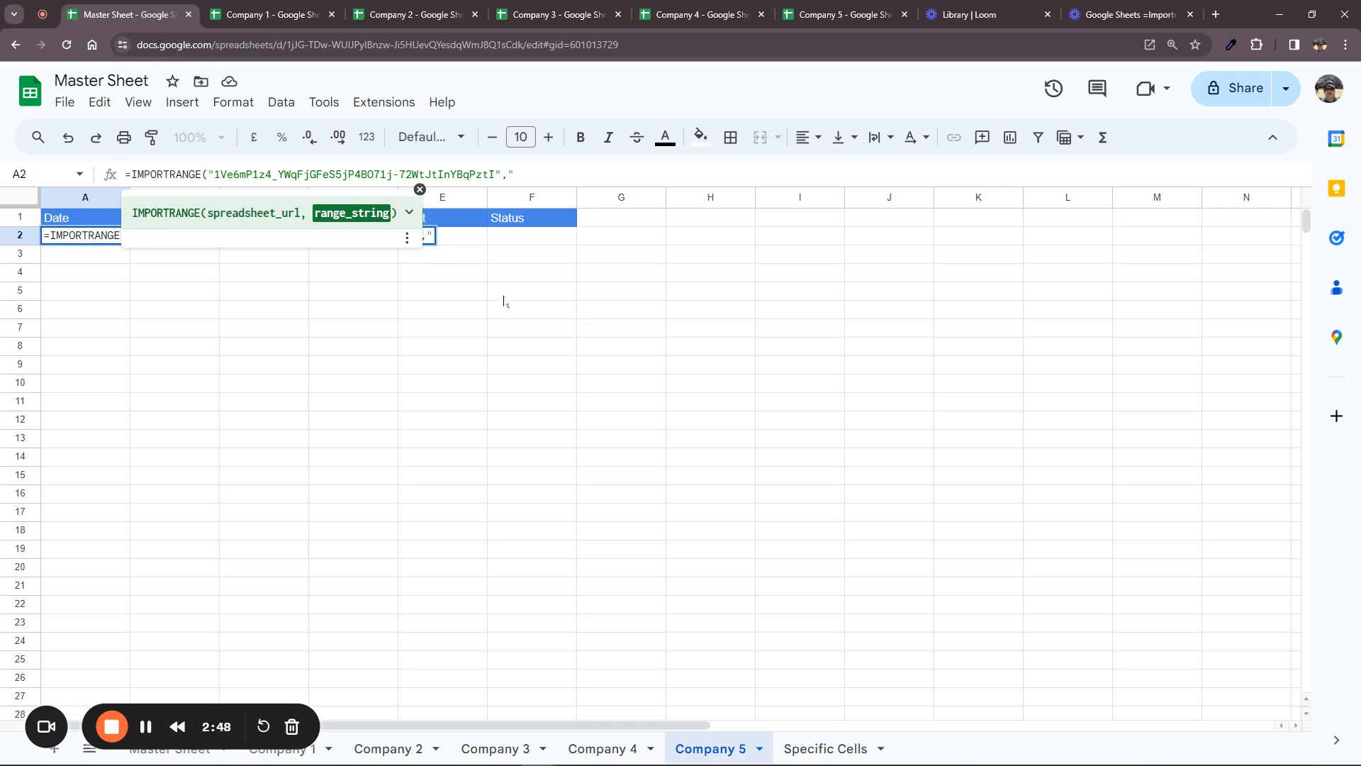
Check the source sheet tab's exact name and begin the range argument with 'Company 5!'
{"action": "left_click", "coordinate": [845, 17]}
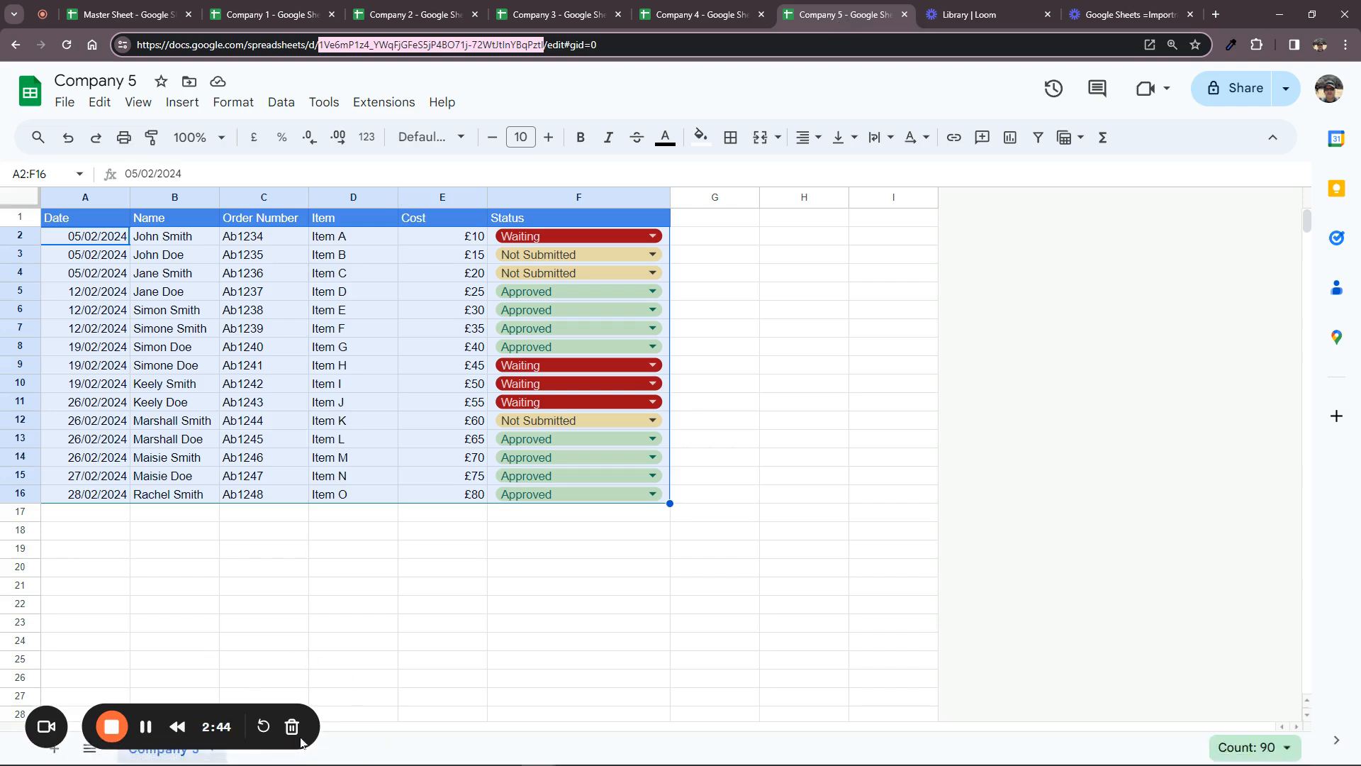
{"action": "left_click", "coordinate": [201, 758]}
{"action": "double_click", "coordinate": [201, 758]}
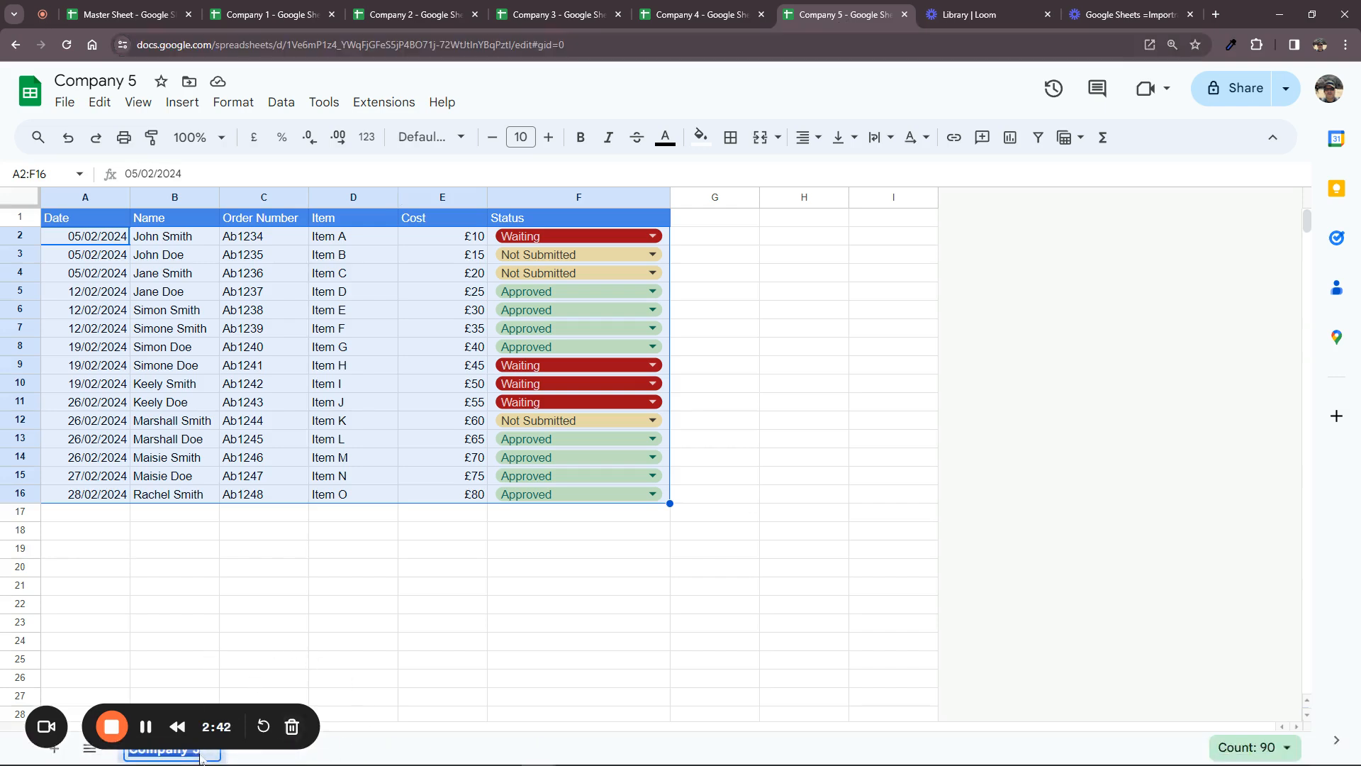
{"action": "left_click", "coordinate": [135, 15]}
{"action": "type", "text": "Company 5"}
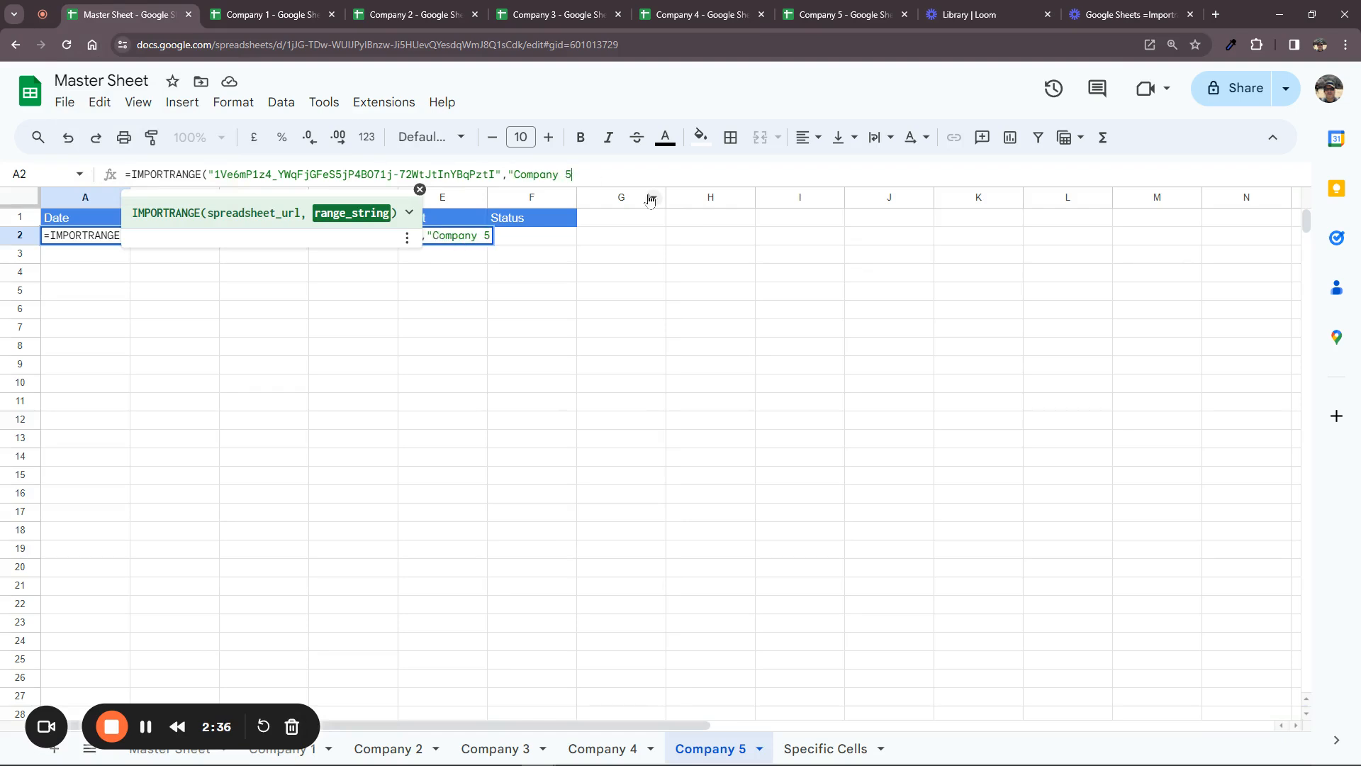
{"action": "type", "text": "!"}
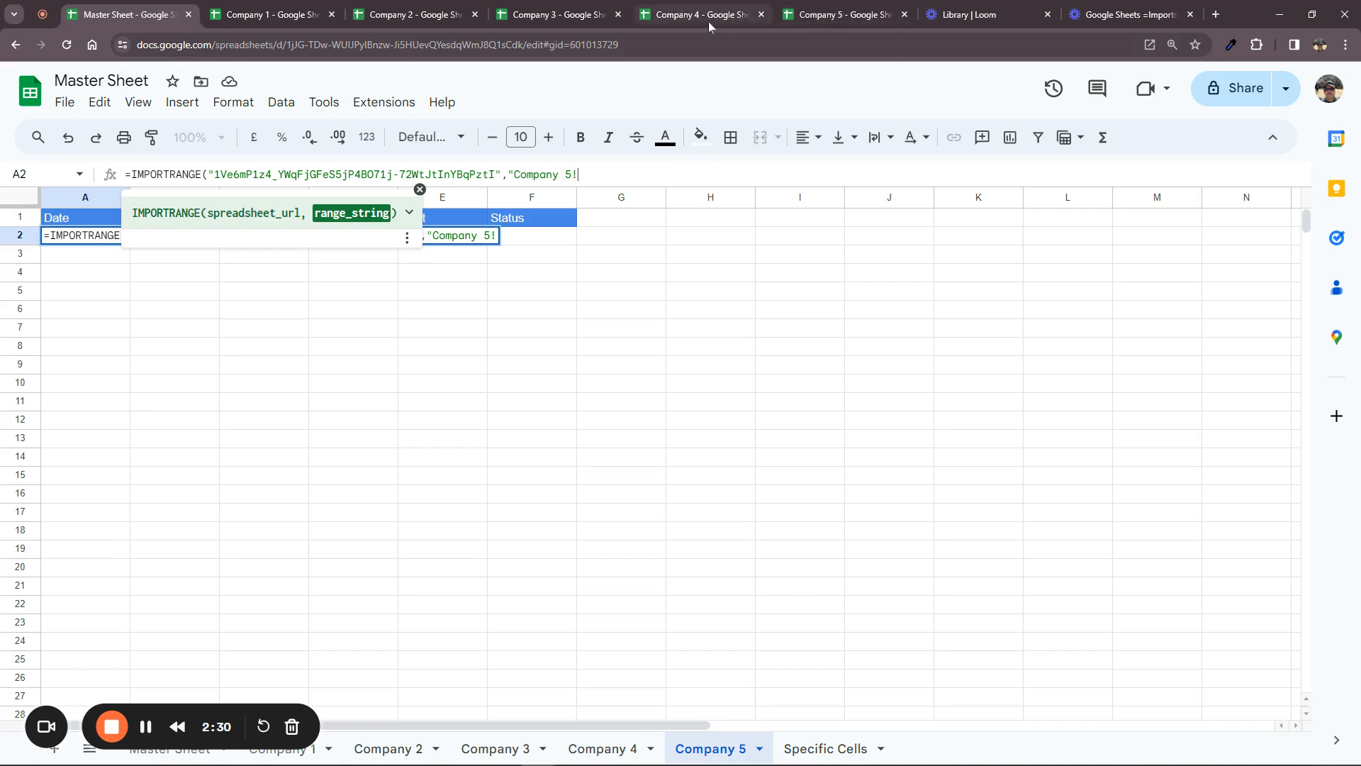
Complete the range as Company 5!A2:F16, fix the closing bracket, and enter the formula
{"action": "left_click", "coordinate": [815, 18]}
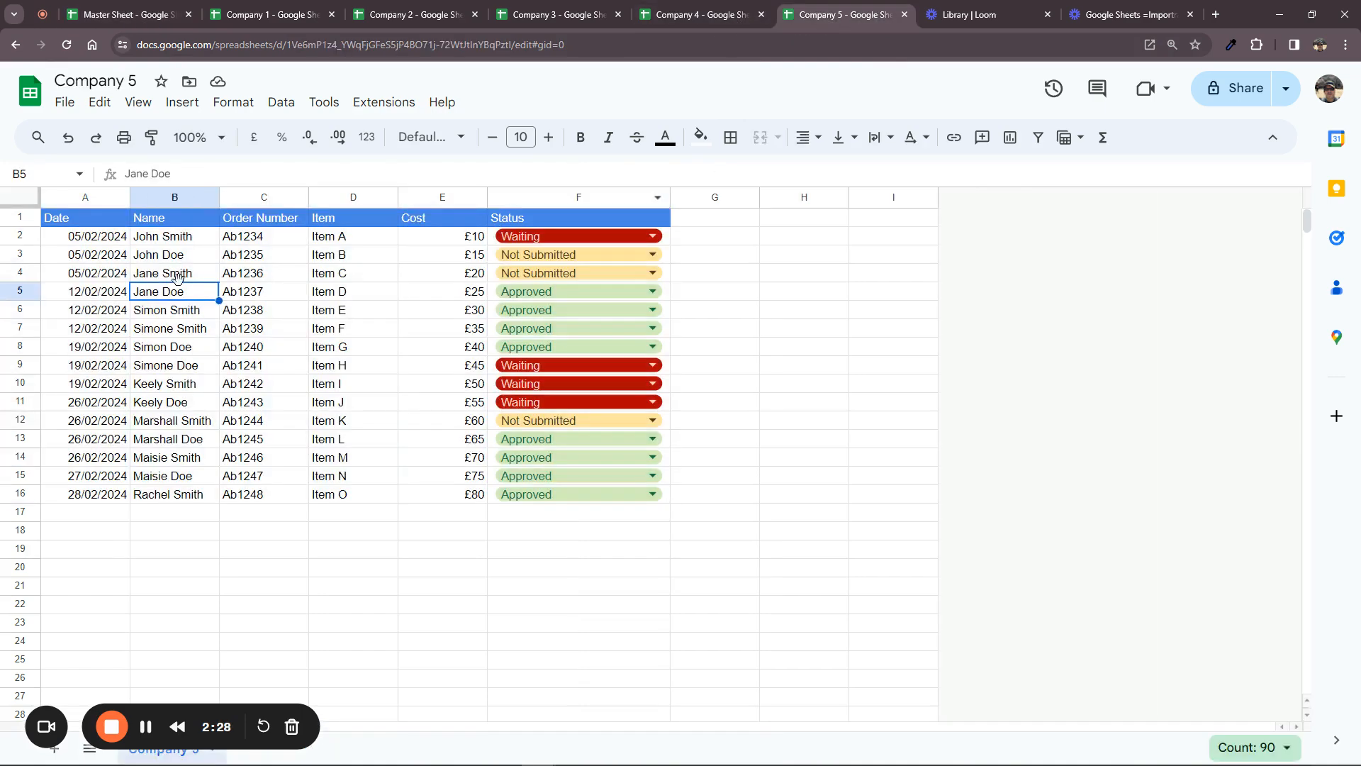
{"action": "left_click_drag", "start_coordinate": [111, 241], "coordinate": [601, 500]}
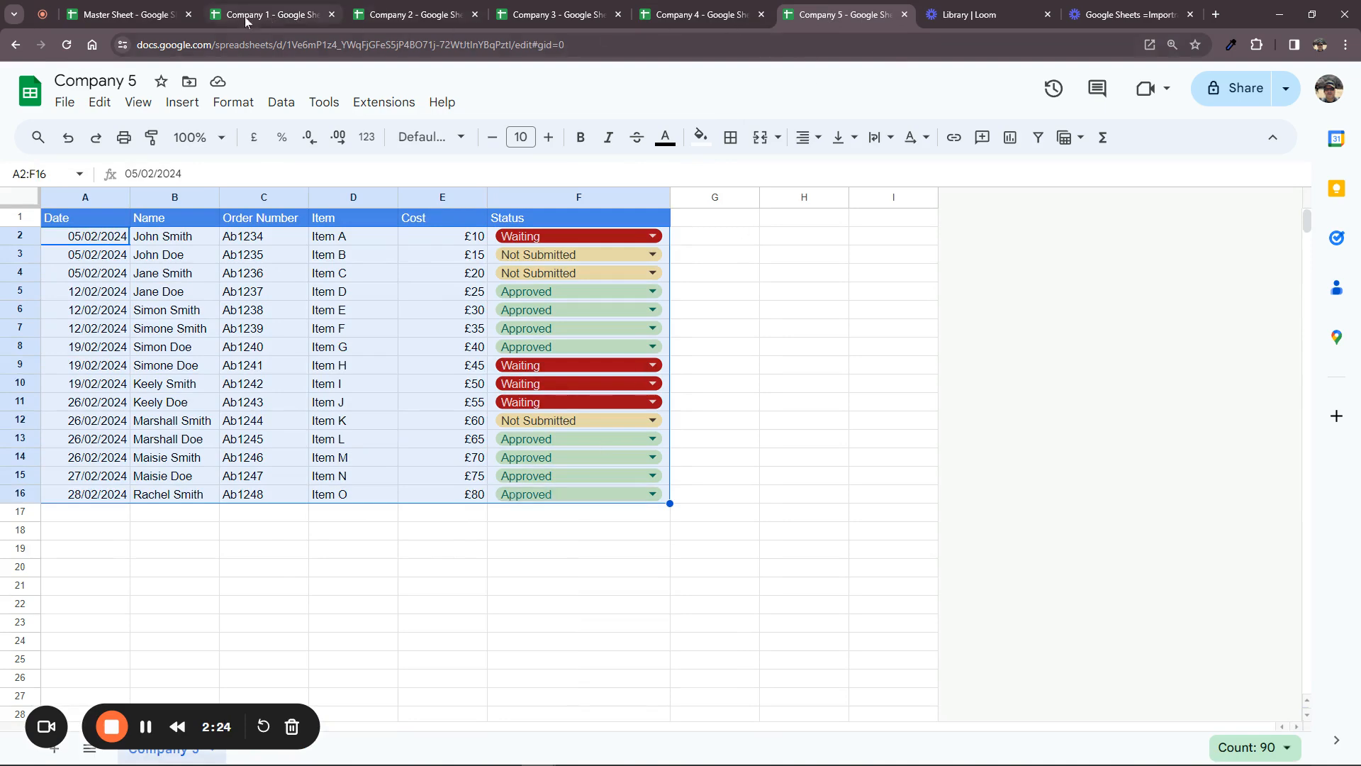
{"action": "left_click", "coordinate": [164, 18]}
{"action": "type", "text": "A2"}
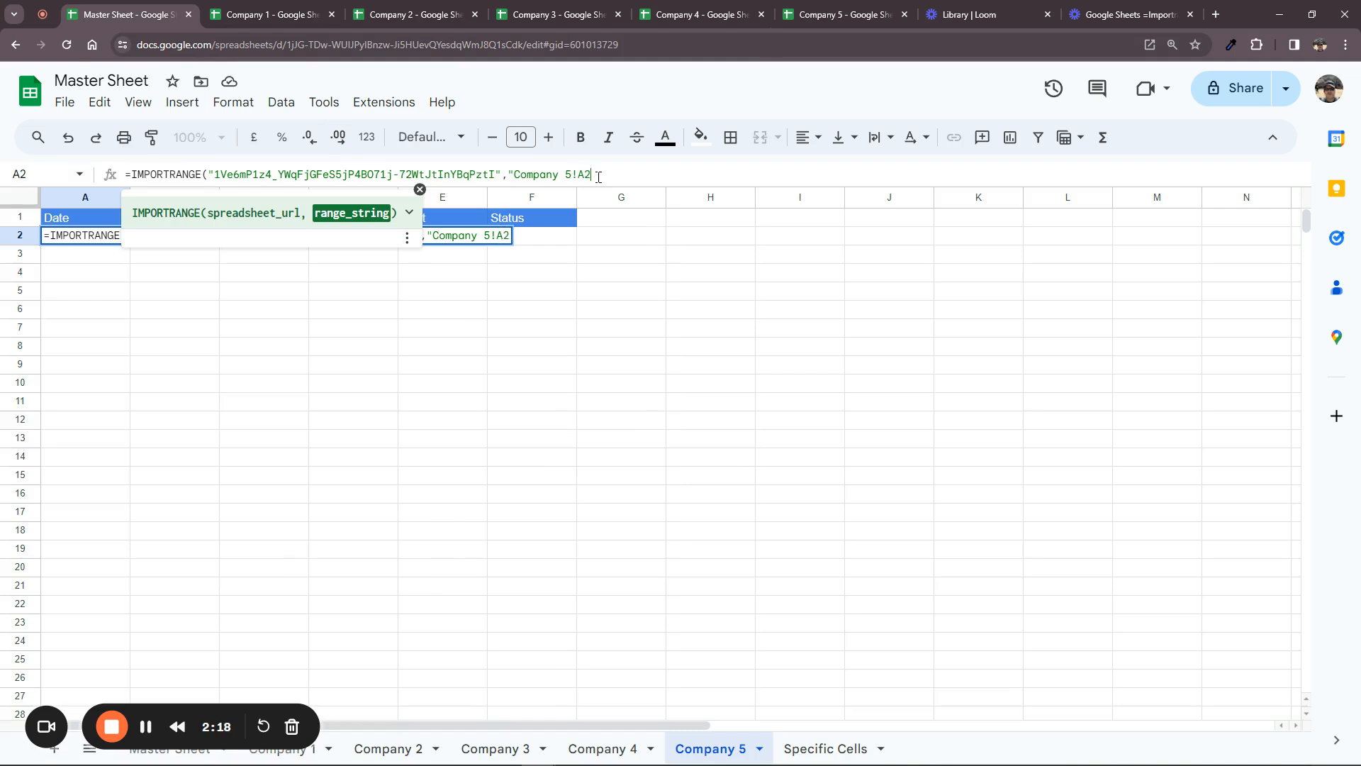
{"action": "type", "text": ":F16"}
{"action": "type", "text": ")"}
{"action": "key", "text": "BackSpace"}
{"action": "type", "text": ")"}
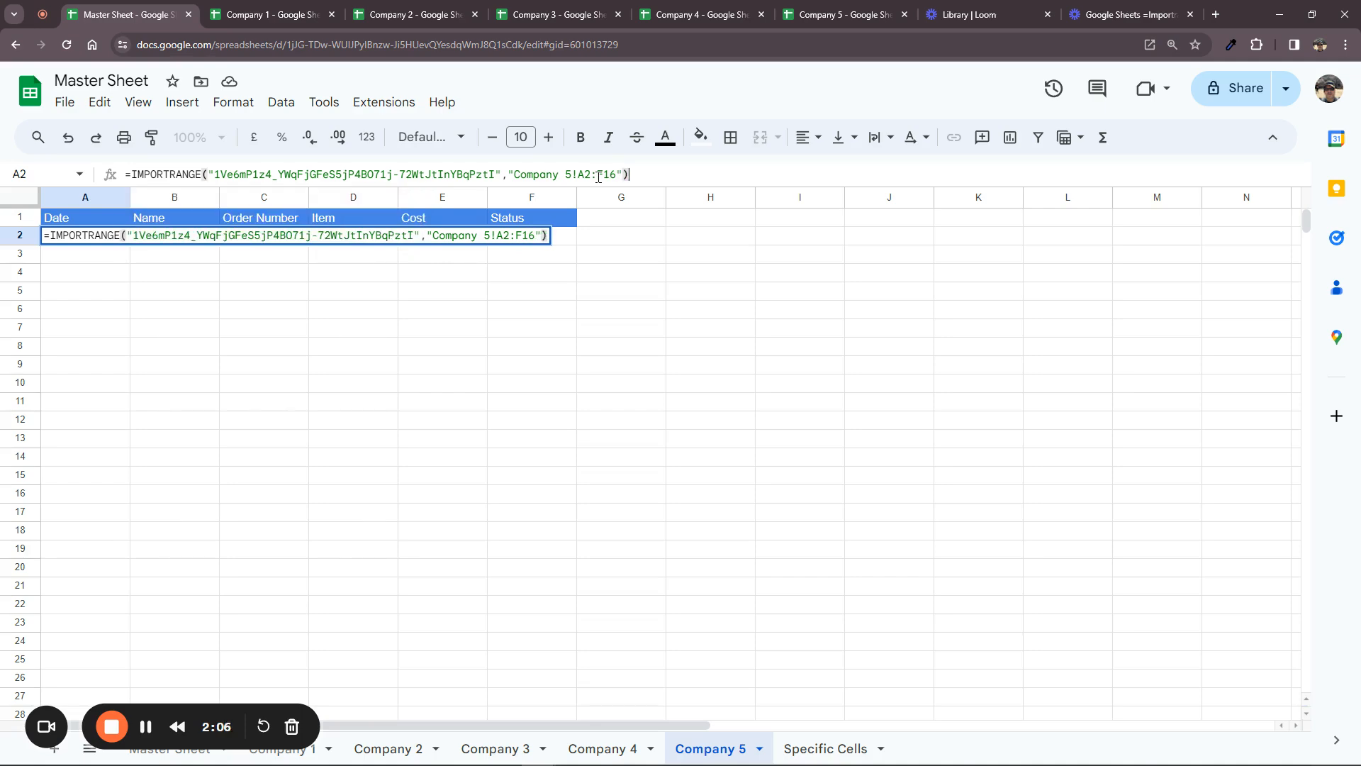
{"action": "key", "text": "Return"}
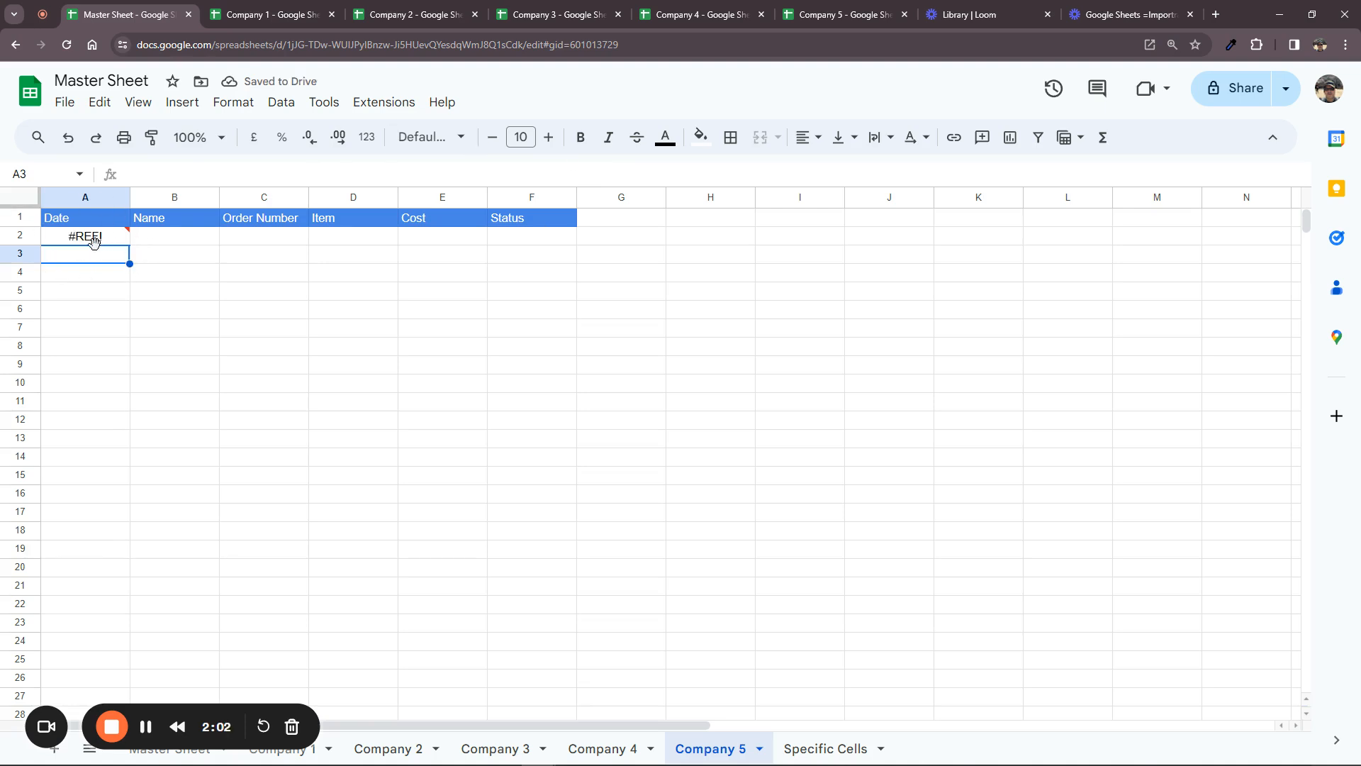
Allow access to Company 5's data, review the 15 imported rows in A2:F16, then return to Company 5
{"action": "mouse_move", "coordinate": [93, 242]}
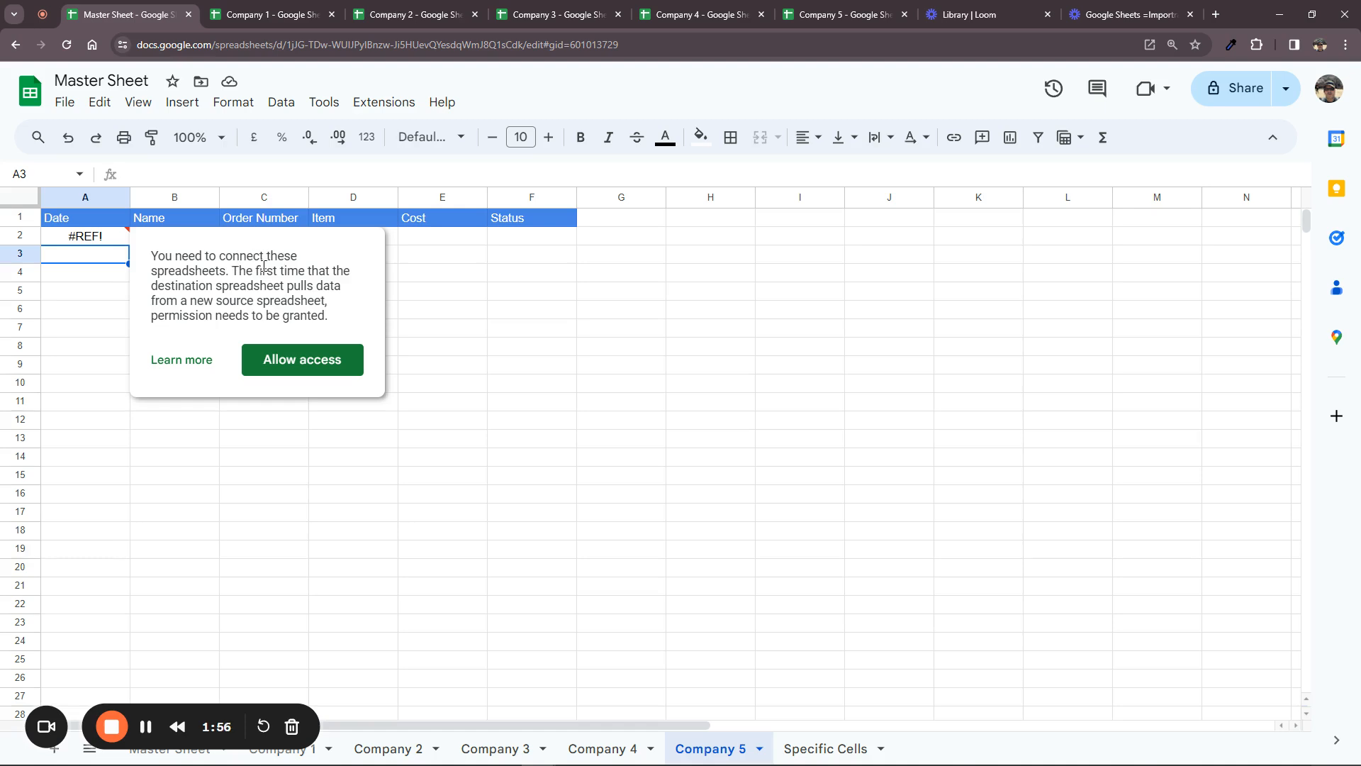
{"action": "left_click", "coordinate": [319, 360]}
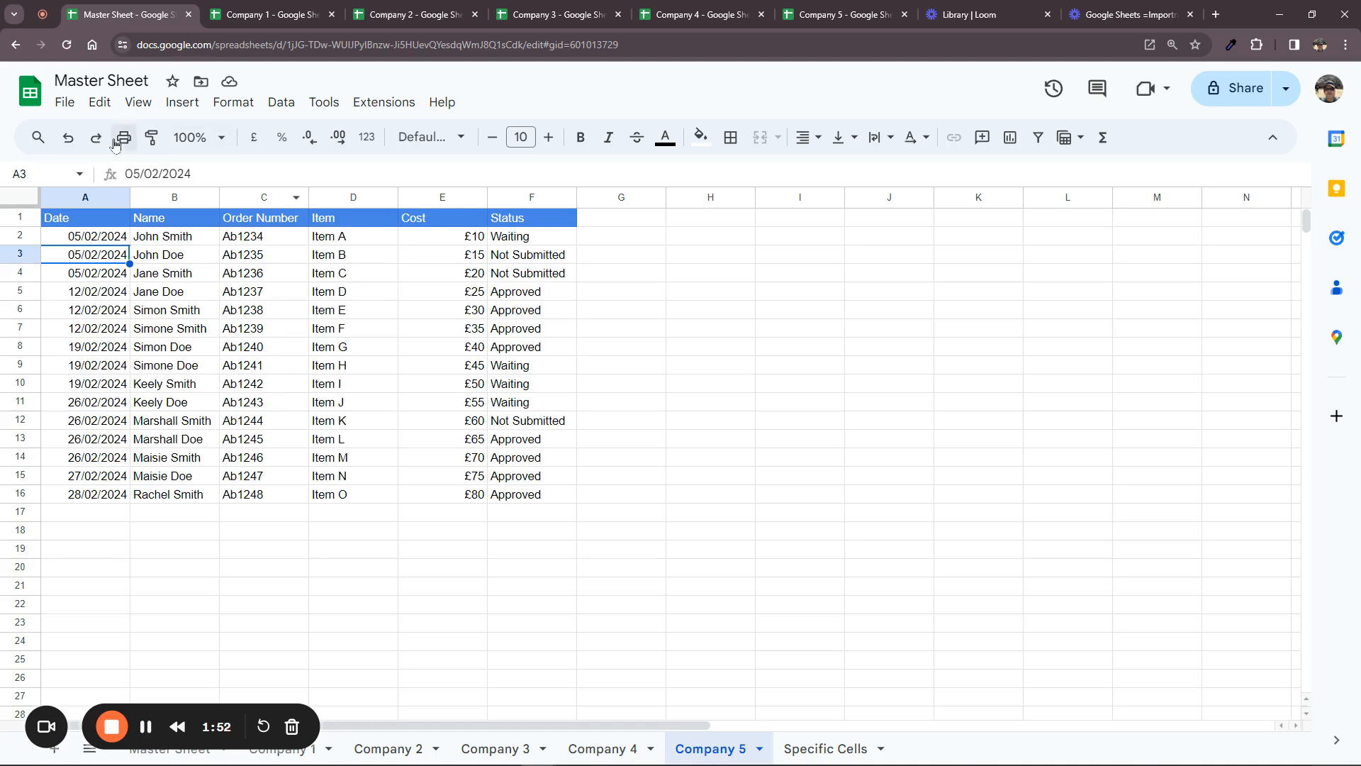
{"action": "left_click_drag", "start_coordinate": [121, 236], "coordinate": [504, 496]}
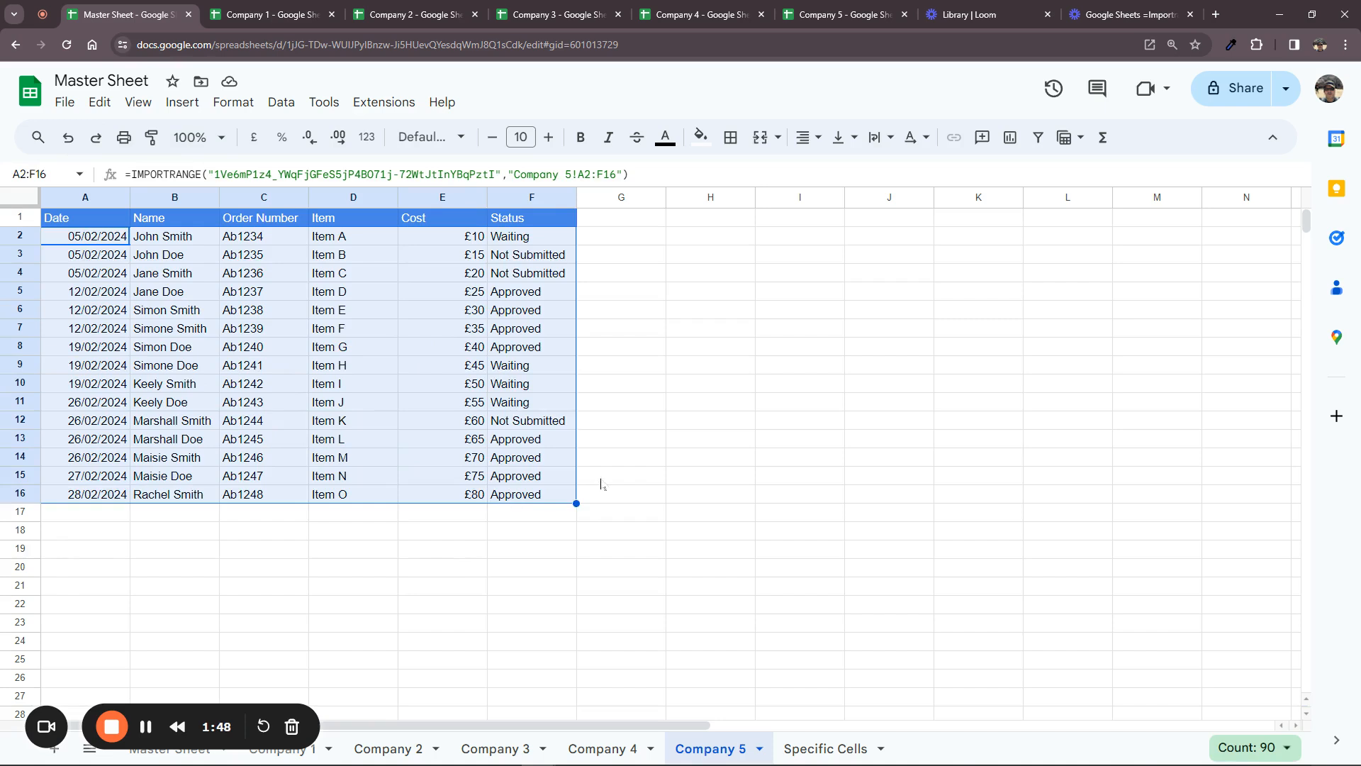
{"action": "left_click", "coordinate": [603, 478]}
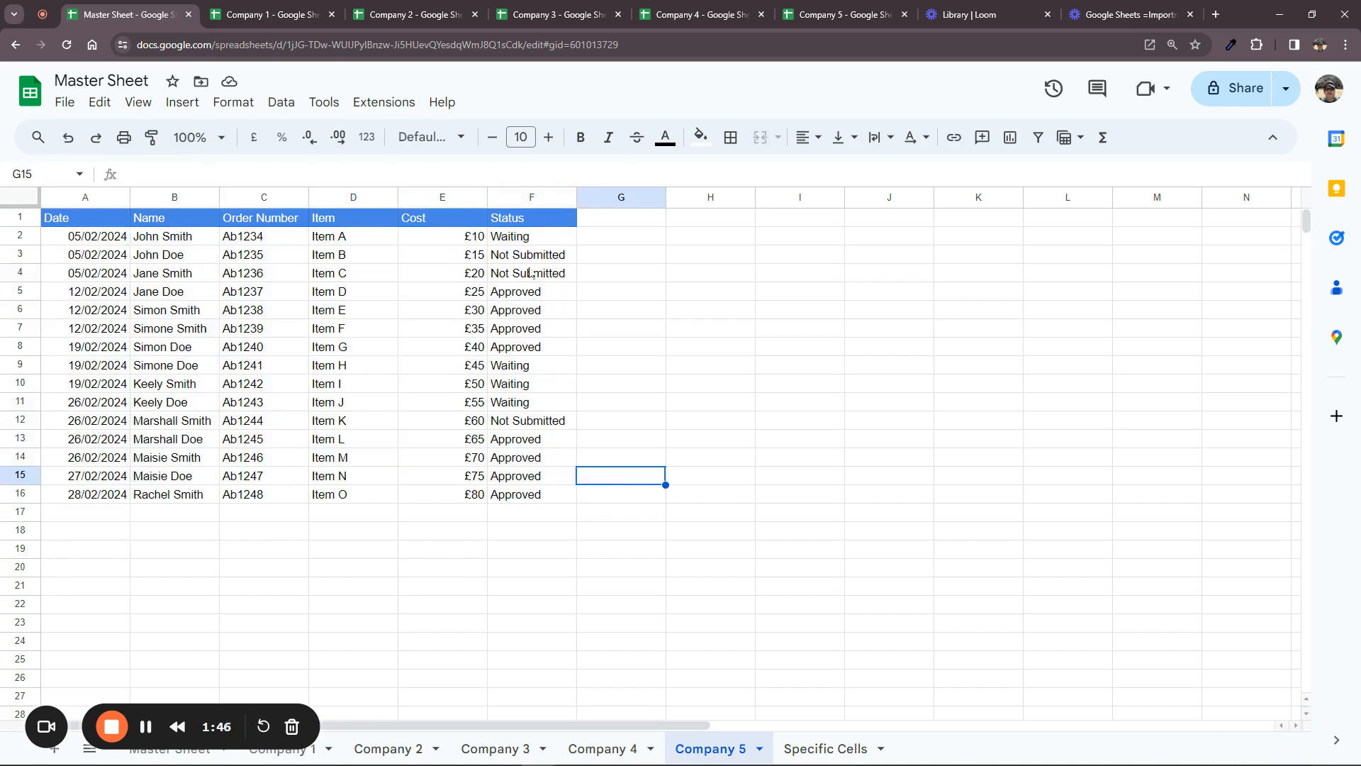
{"action": "left_click", "coordinate": [831, 17]}
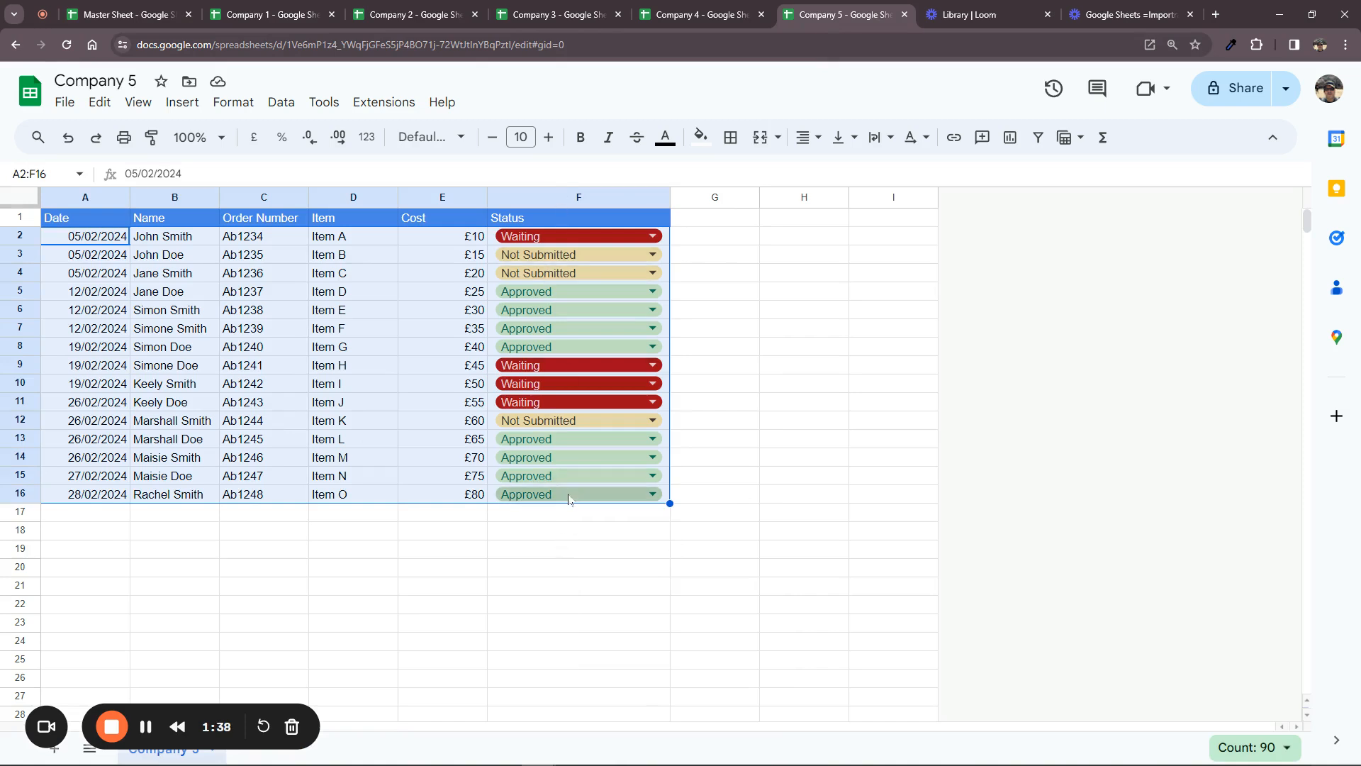
Edit the A2 formula's range from Company 5!A2:F16 to the open-ended Company 5!A2:F
{"action": "left_click", "coordinate": [691, 495]}
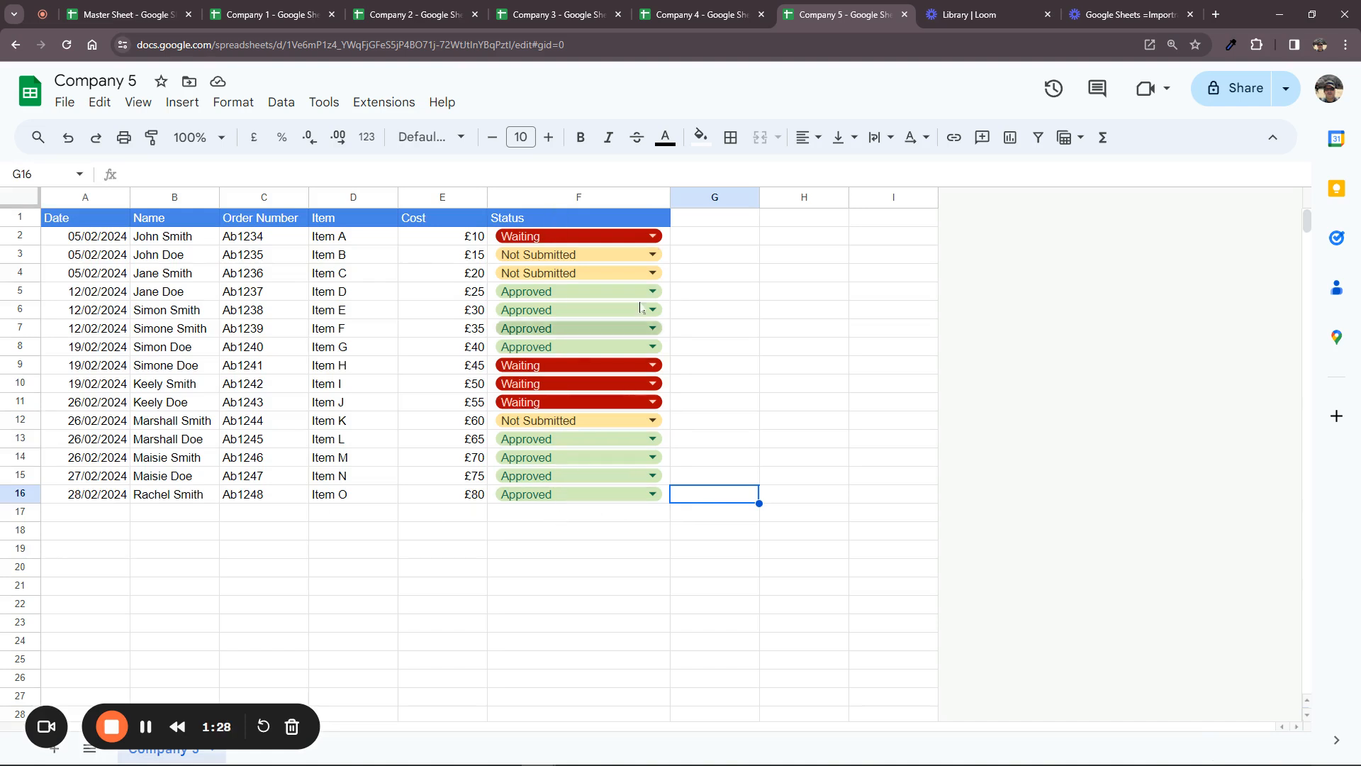
{"action": "left_click", "coordinate": [149, 15]}
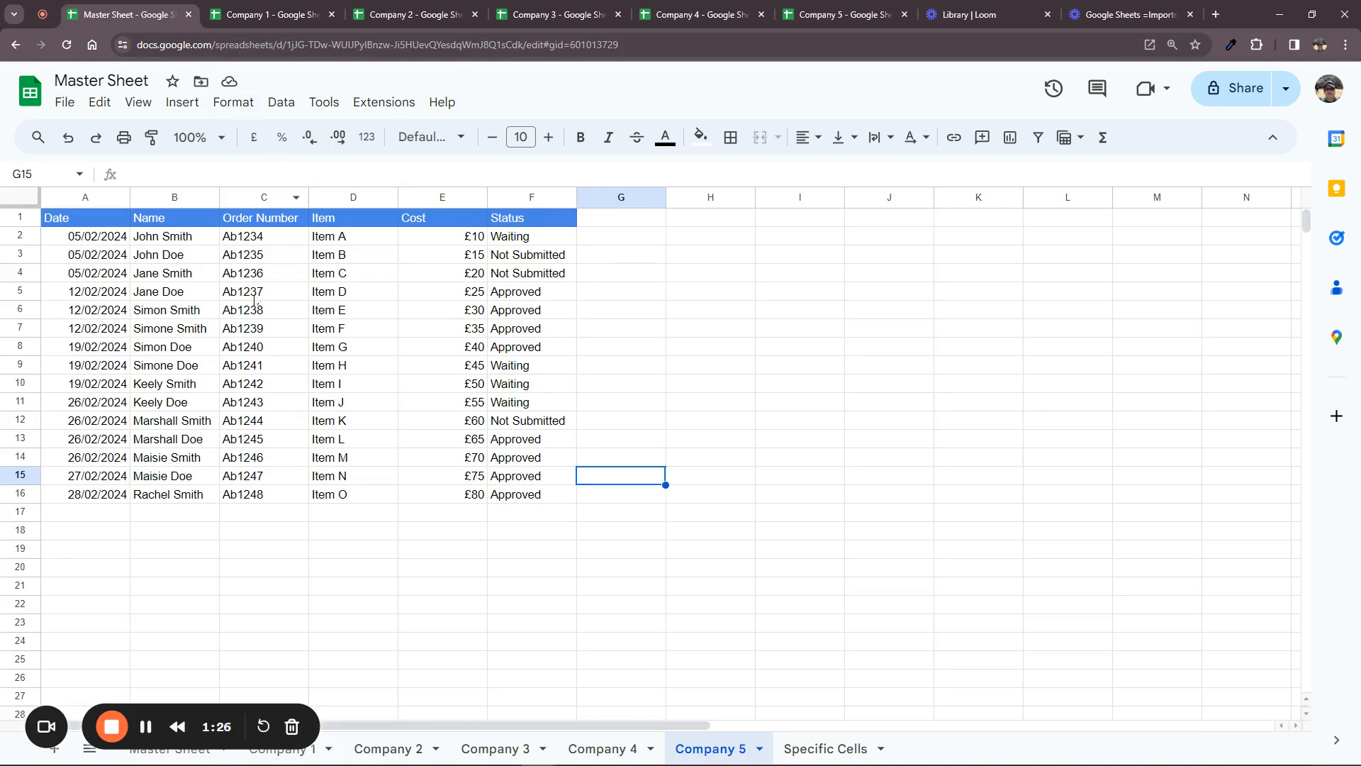
{"action": "left_click", "coordinate": [107, 242]}
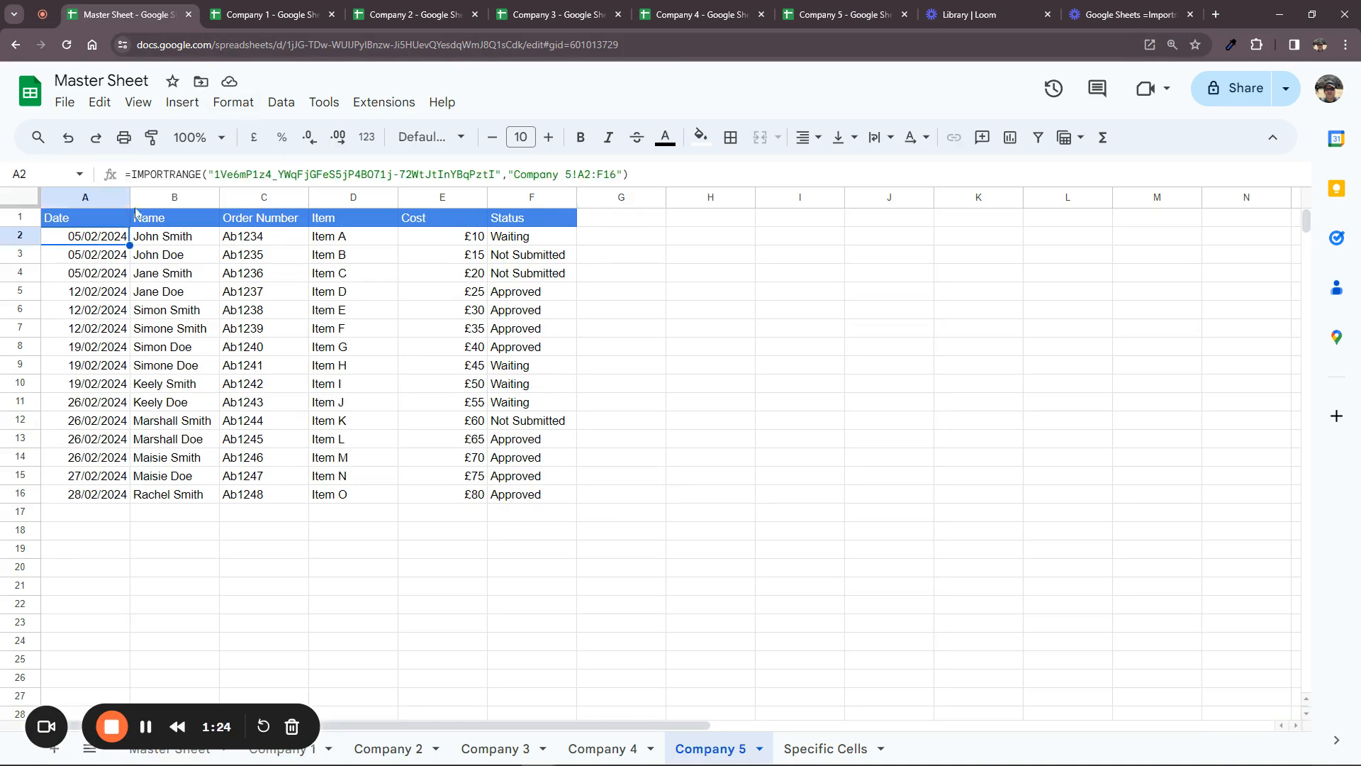
{"action": "left_click", "coordinate": [602, 174]}
{"action": "left_click_drag", "start_coordinate": [603, 174], "coordinate": [616, 173]}
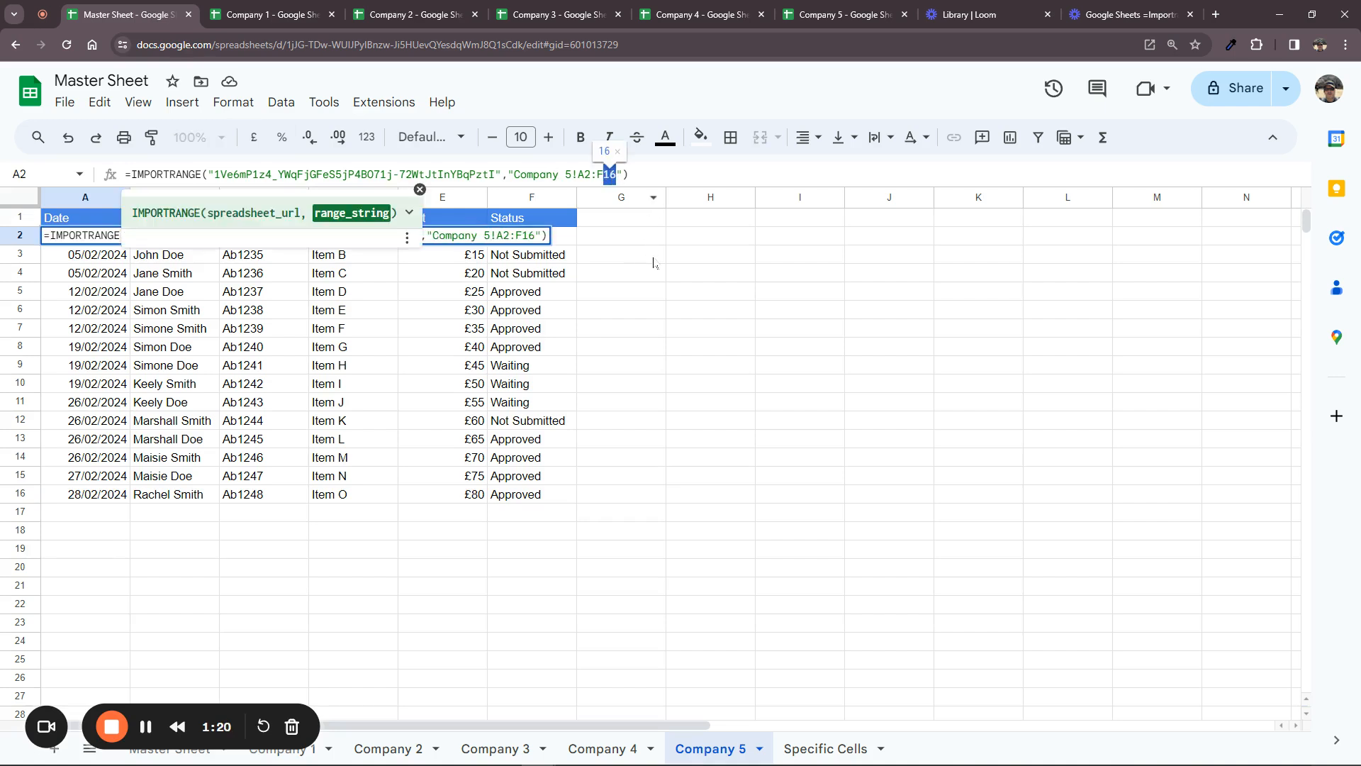
{"action": "key", "text": "BackSpace"}
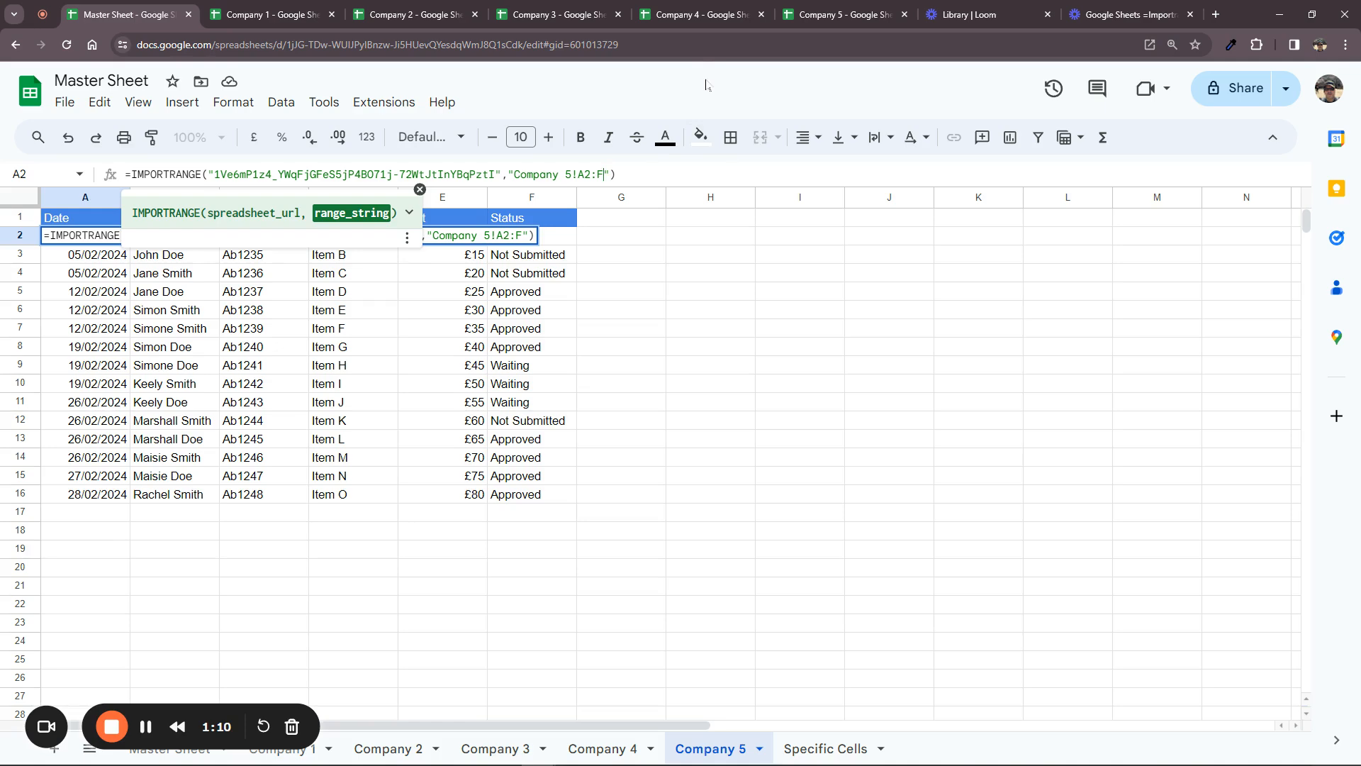
{"action": "key", "text": "Return"}
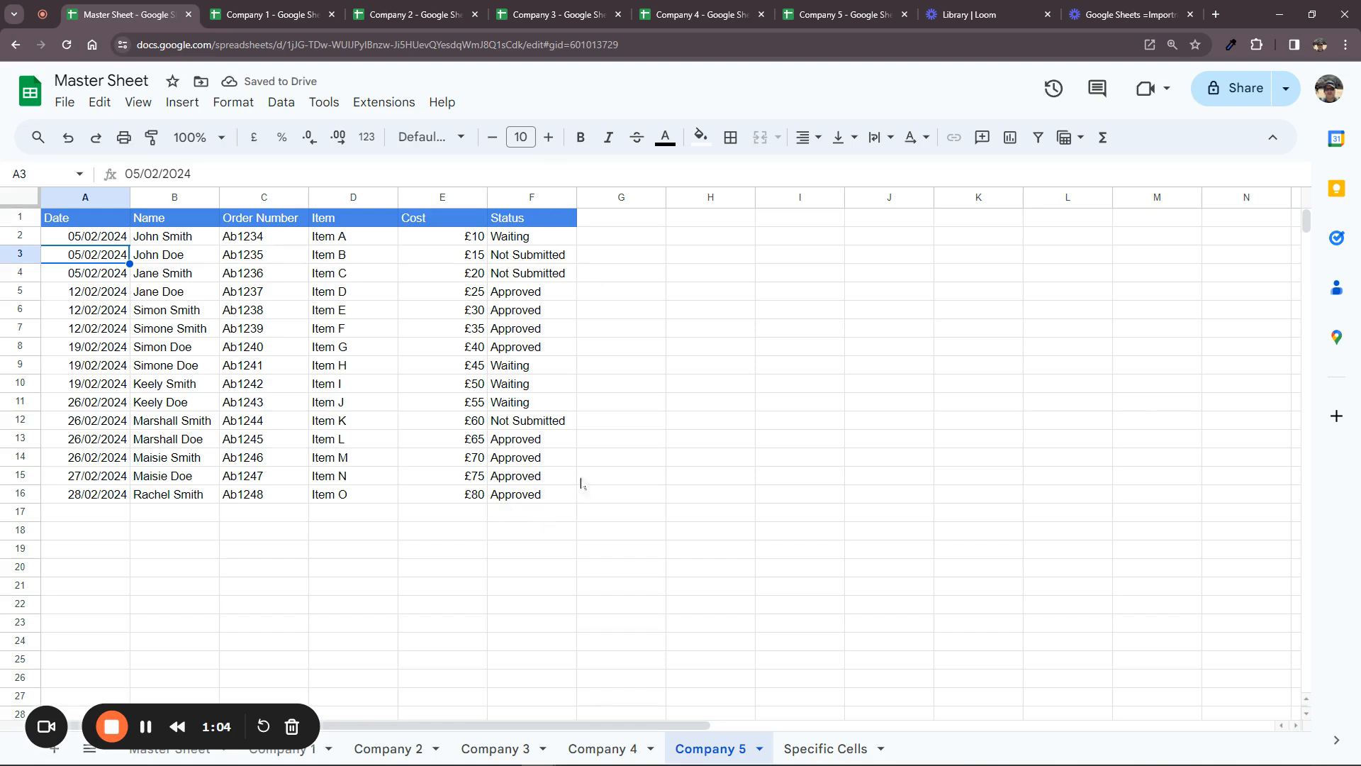
Fill Company 5 row 17 with date 03/03/2024, a customer name, an order number, Item 9, and £90
{"action": "left_click", "coordinate": [823, 15]}
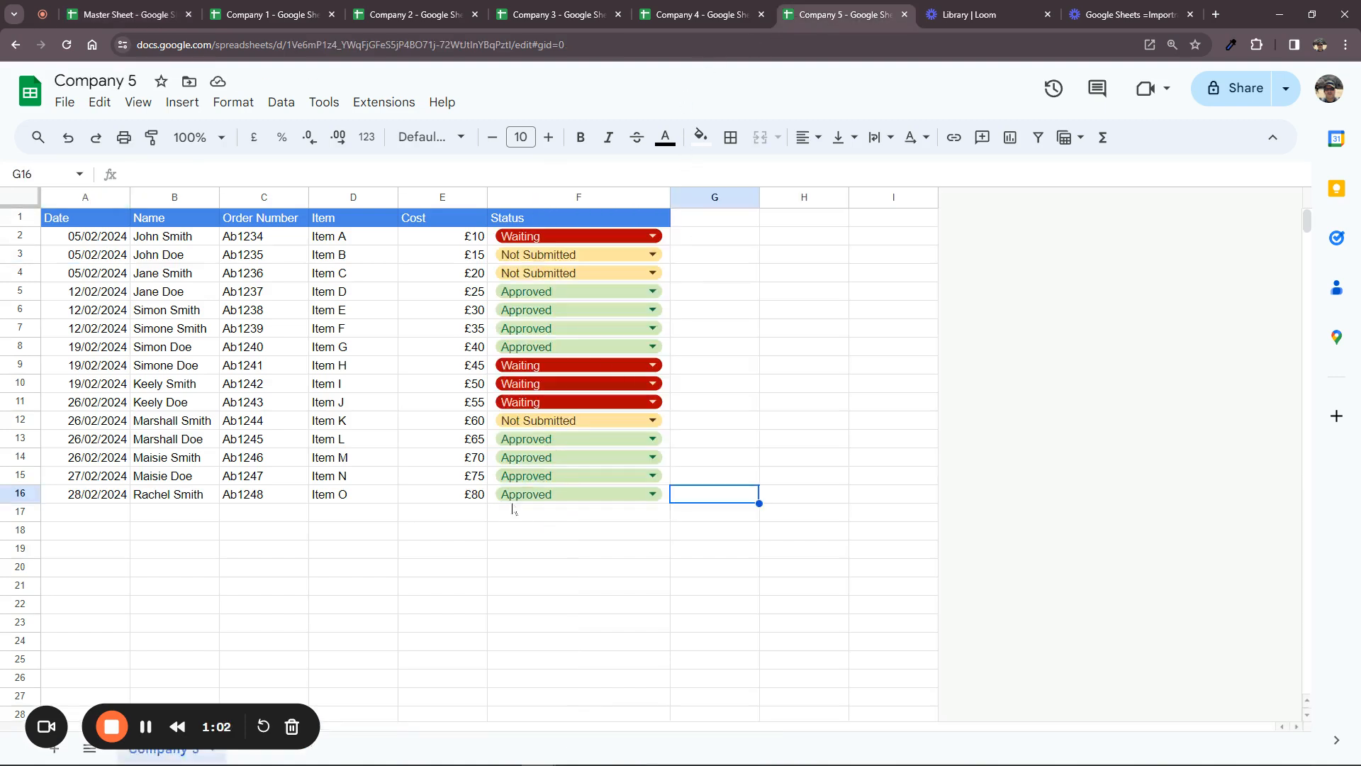
{"action": "double_click", "coordinate": [110, 513]}
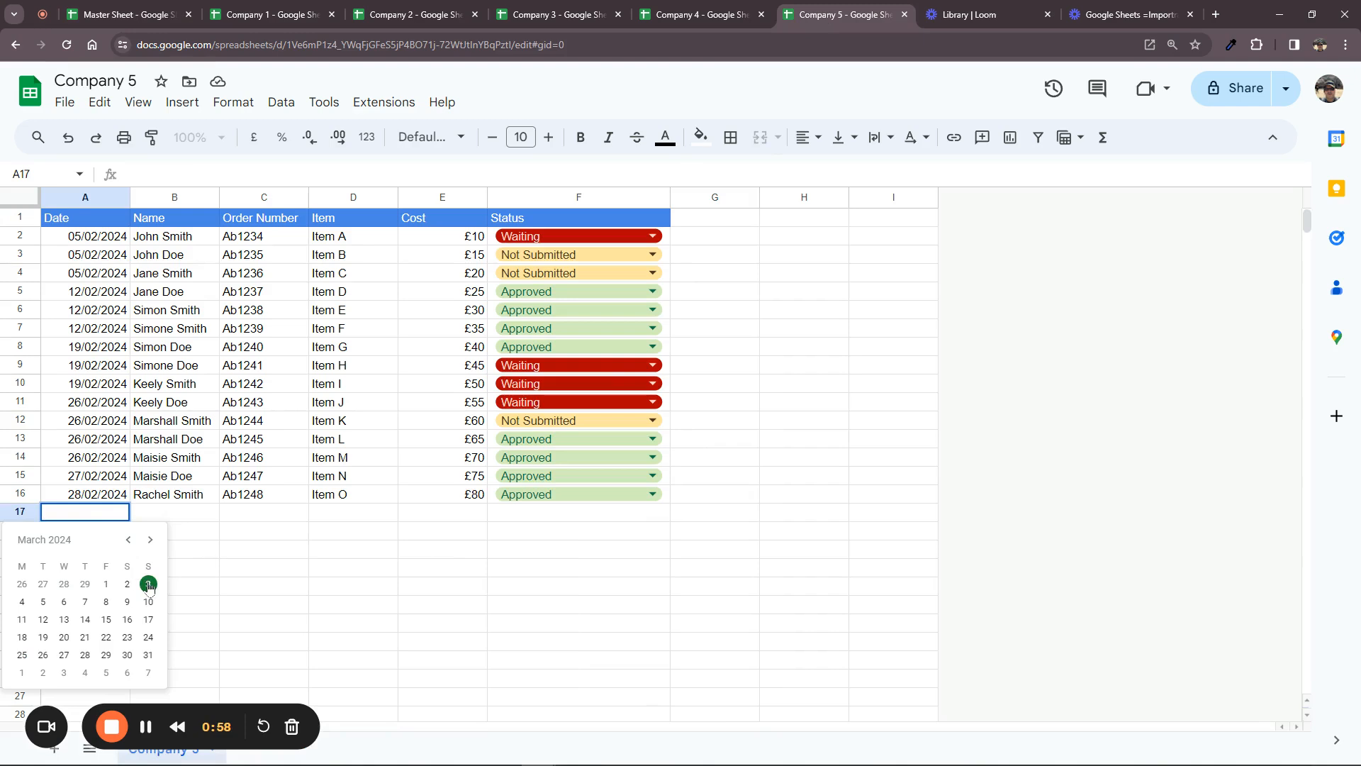
{"action": "left_click", "coordinate": [143, 584]}
{"action": "key", "text": "Tab"}
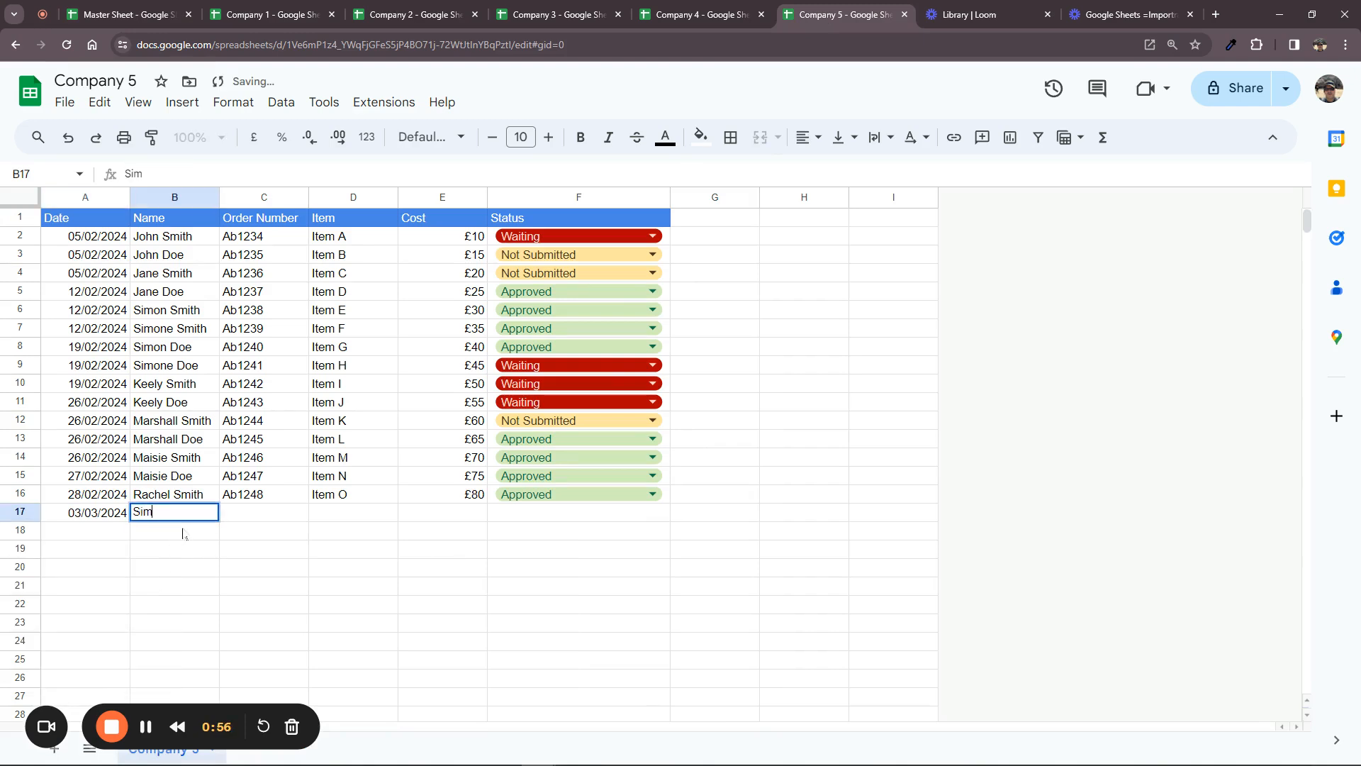
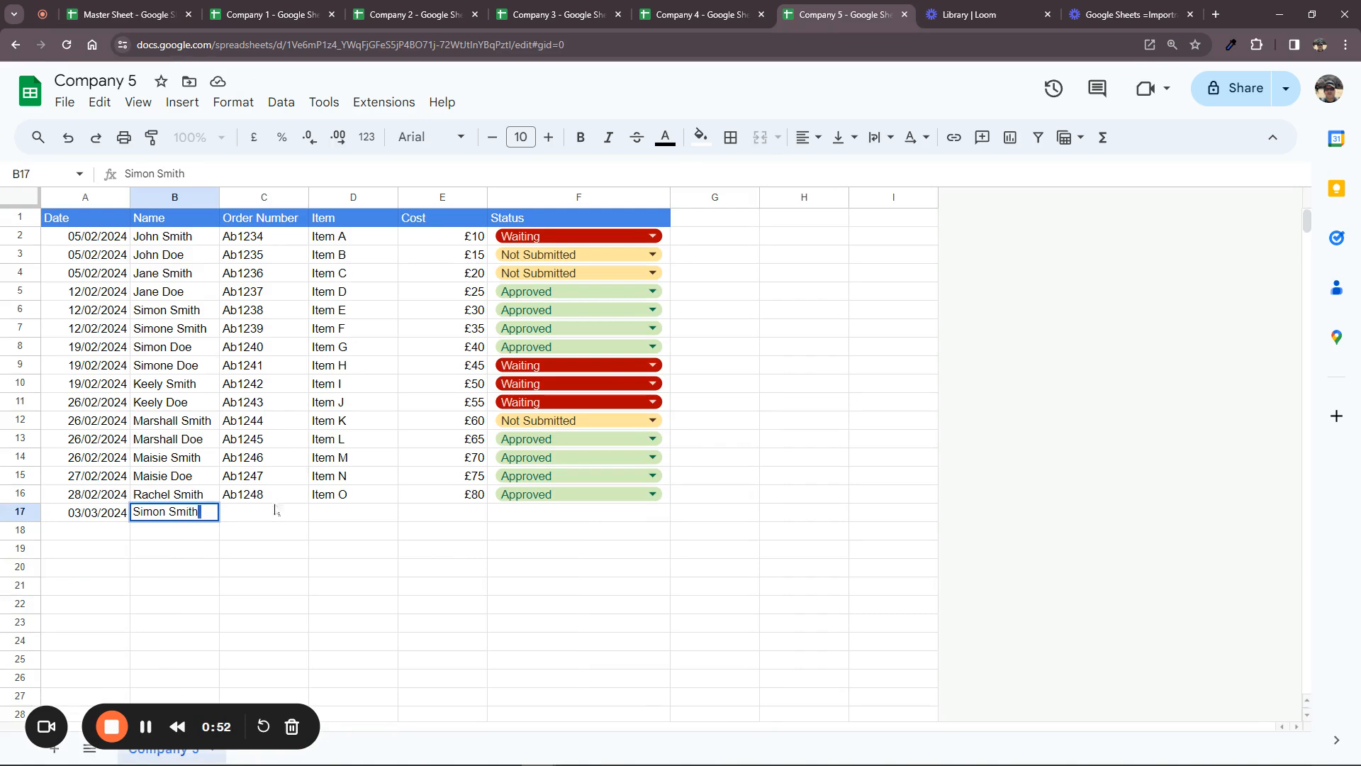
{"action": "key", "text": "Tab"}
{"action": "type", "text": "Ab1248"}
{"action": "key", "text": "Tab"}
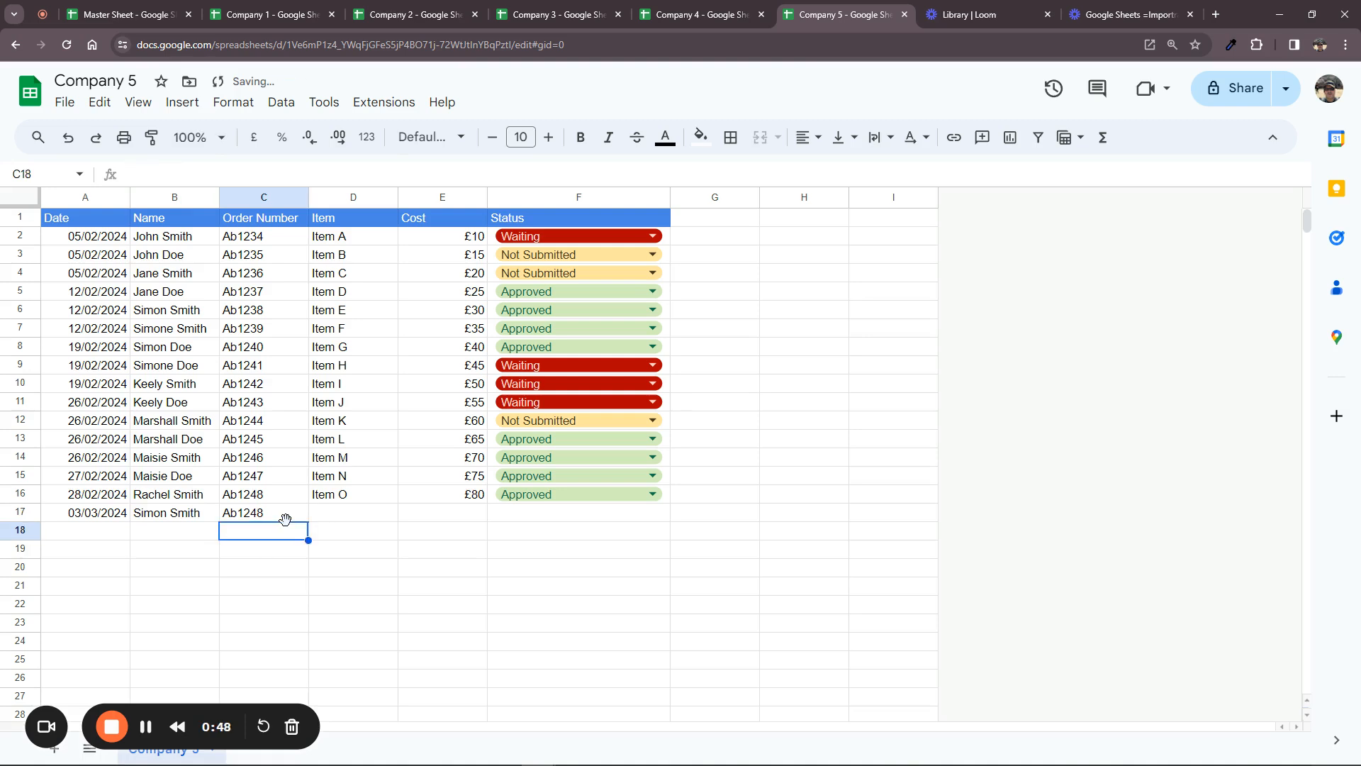
{"action": "type", "text": "Item 9"}
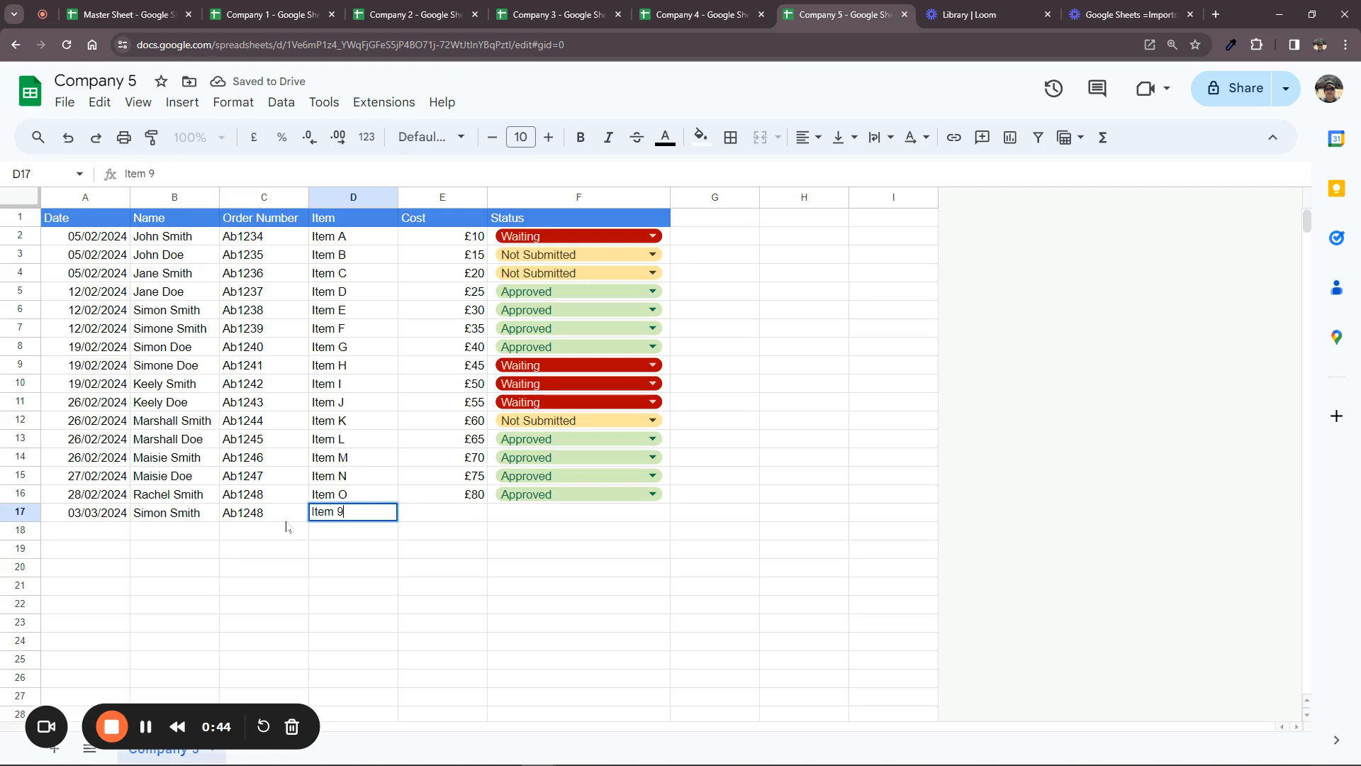
{"action": "key", "text": "Tab"}
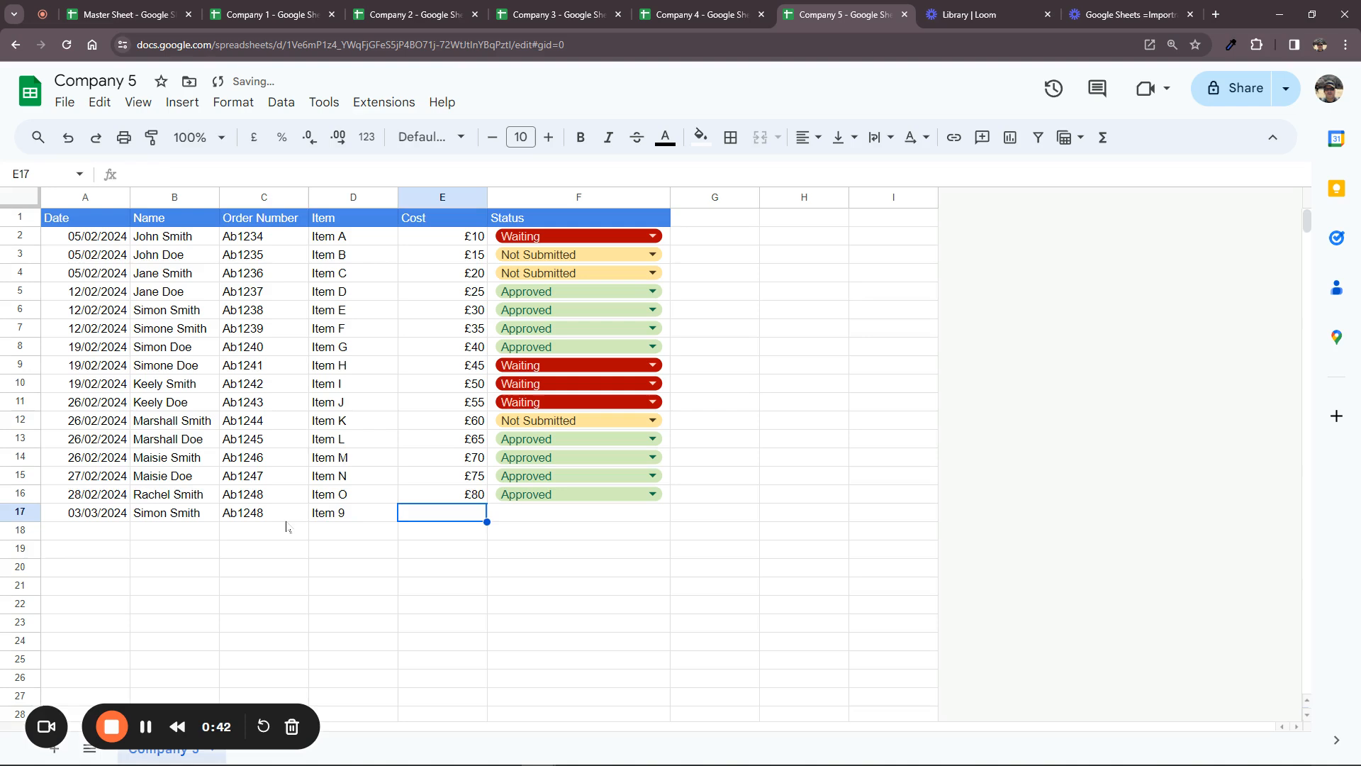
{"action": "type", "text": "£90"}
{"action": "key", "text": "Tab"}
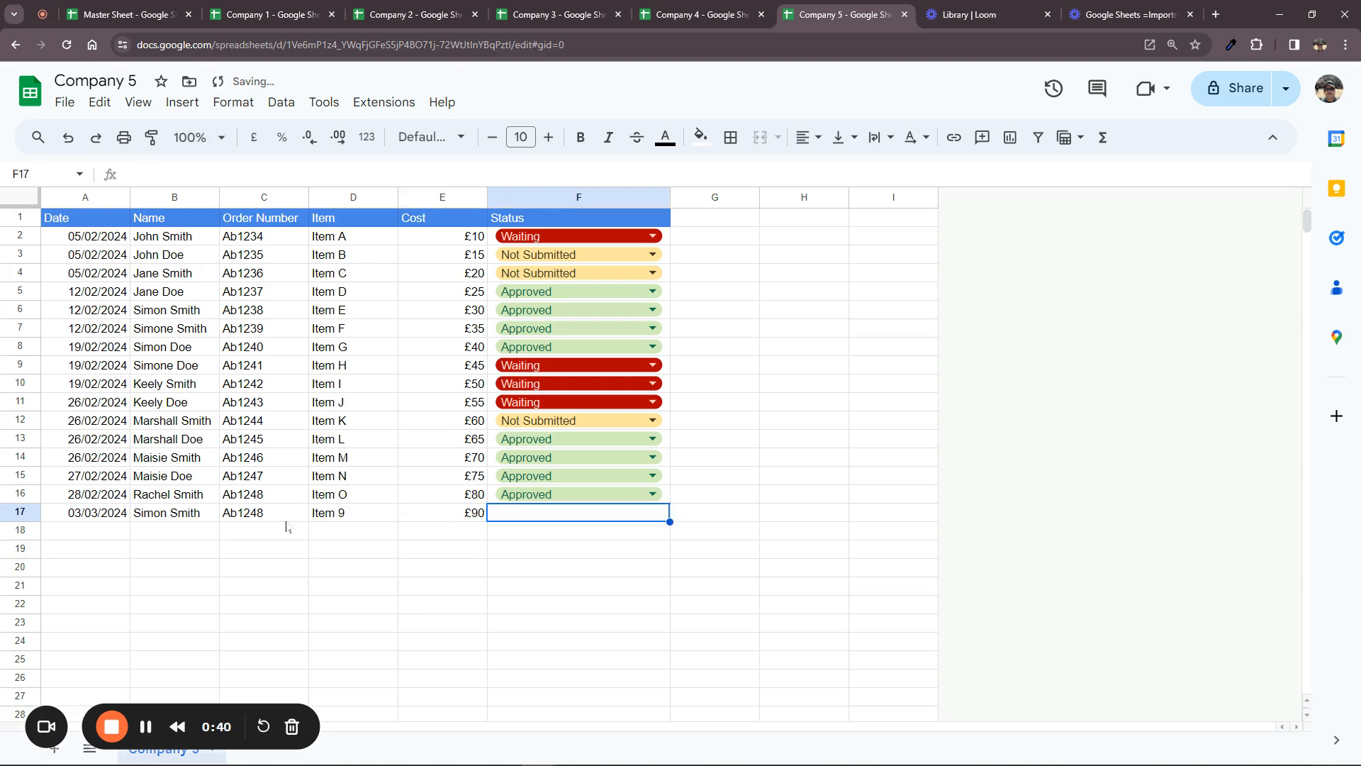
Copy the Status dropdown into F17, set it to Not Submitted, and check row 17 in the Master Sheet
{"action": "double_click", "coordinate": [634, 496]}
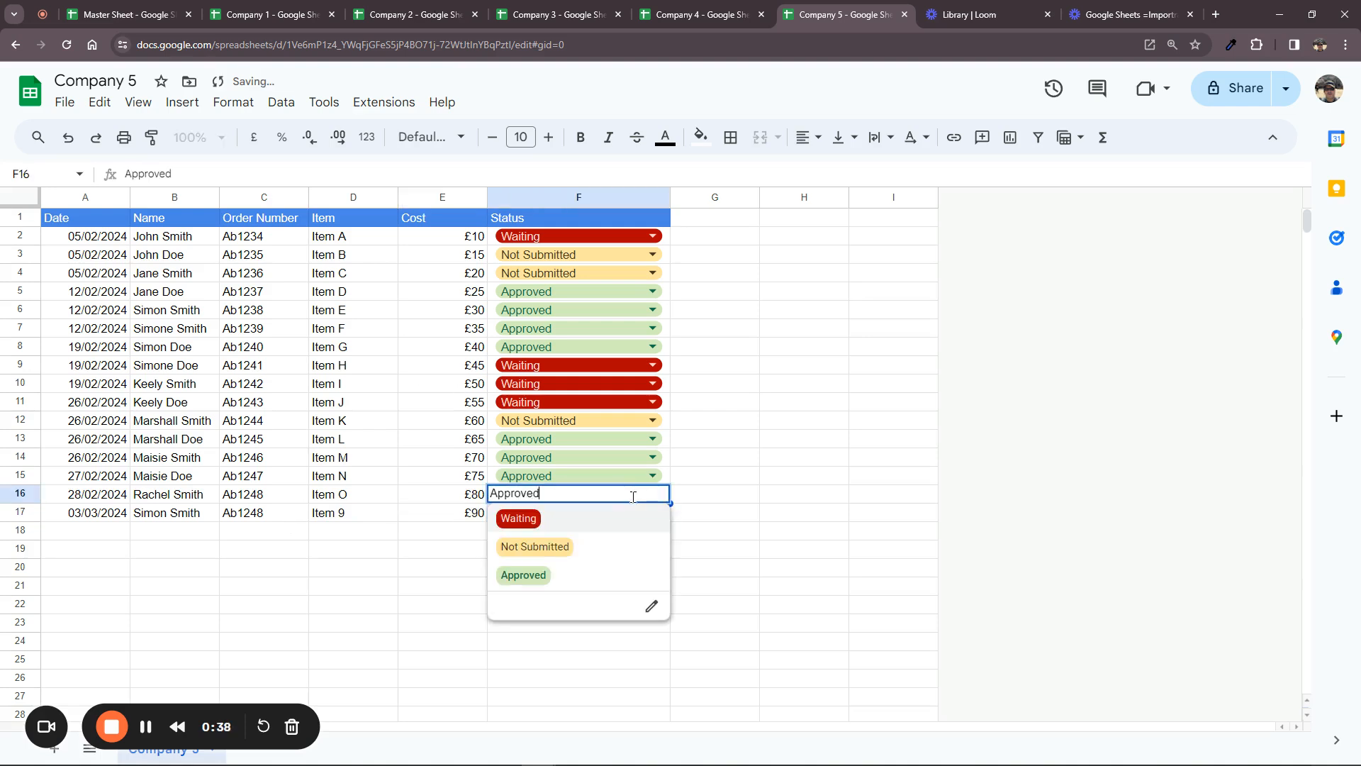
{"action": "left_click", "coordinate": [711, 514]}
{"action": "left_click", "coordinate": [665, 496]}
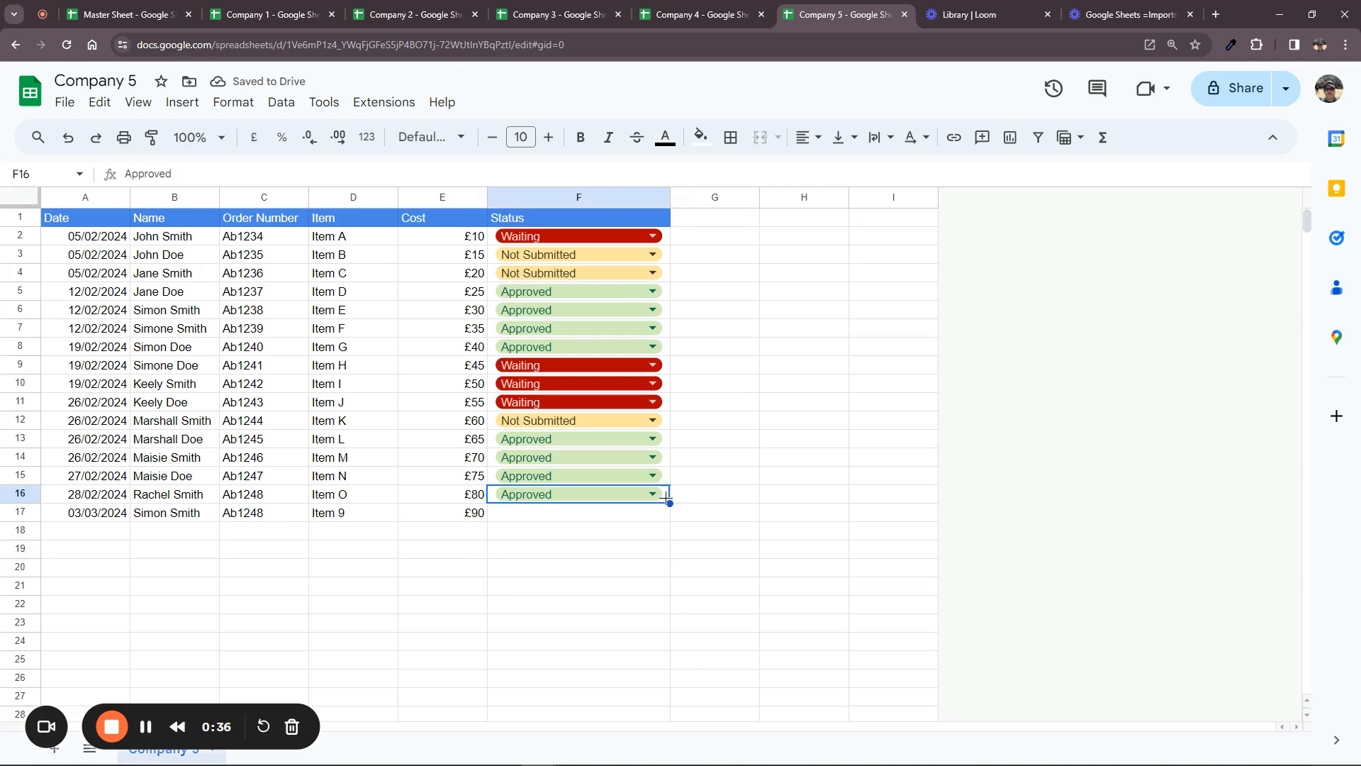
{"action": "left_click_drag", "start_coordinate": [672, 503], "coordinate": [671, 520]}
{"action": "left_click", "coordinate": [651, 513]}
{"action": "left_click", "coordinate": [620, 574]}
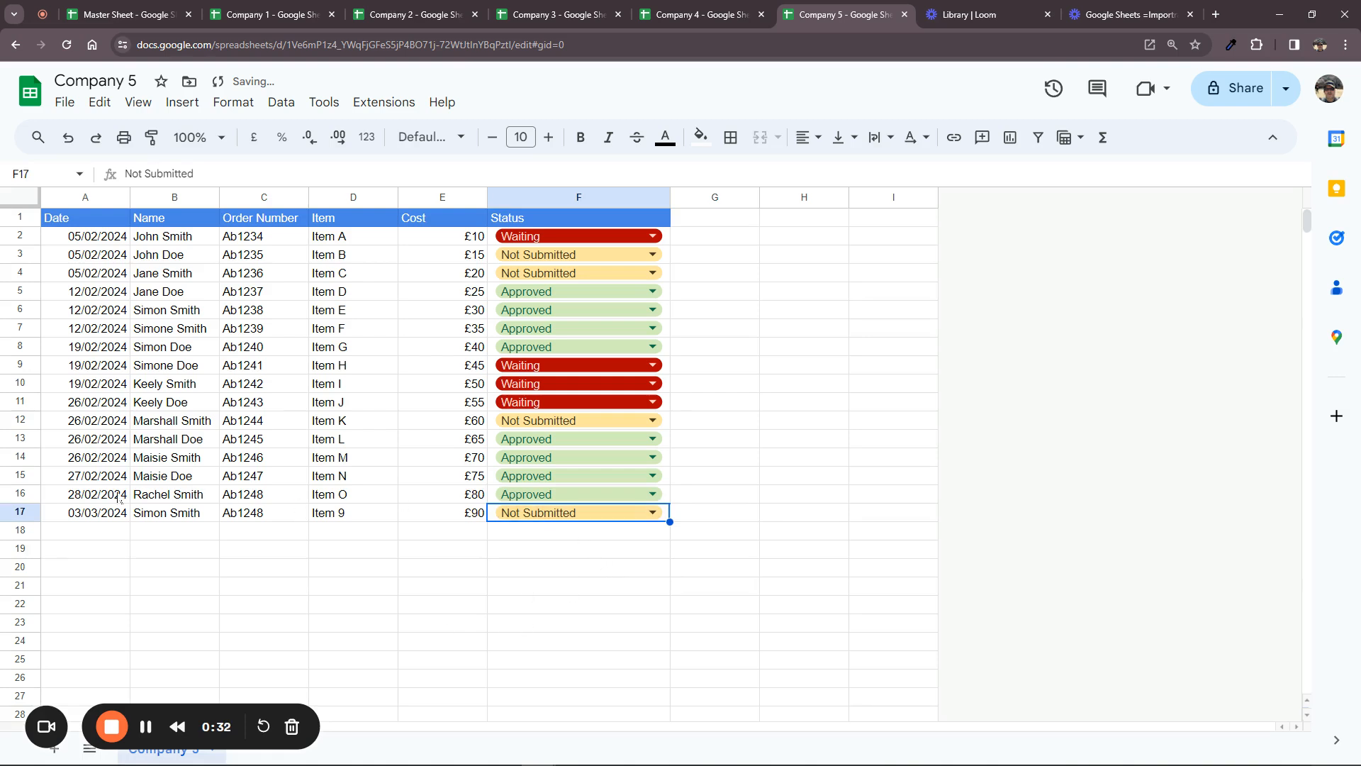
{"action": "left_click", "coordinate": [125, 16]}
{"action": "left_click_drag", "start_coordinate": [104, 512], "coordinate": [501, 516]}
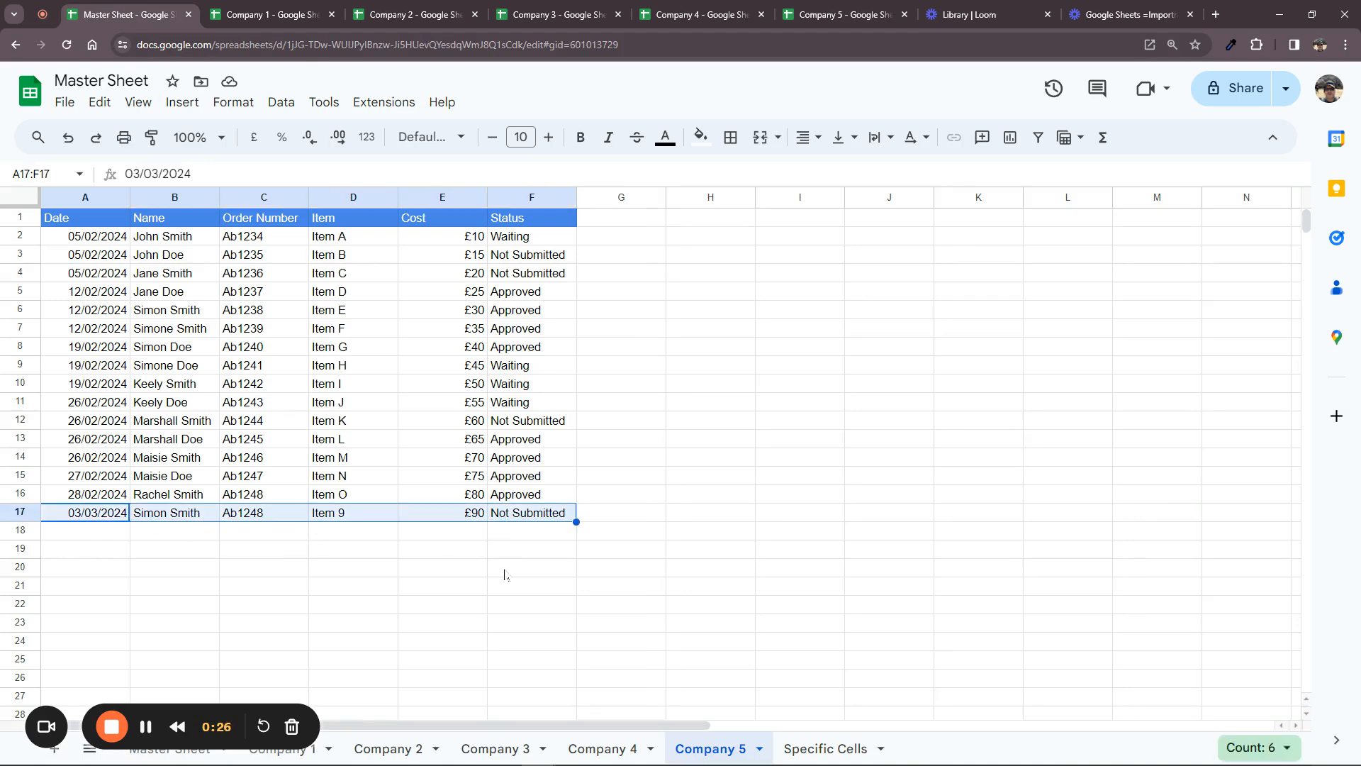